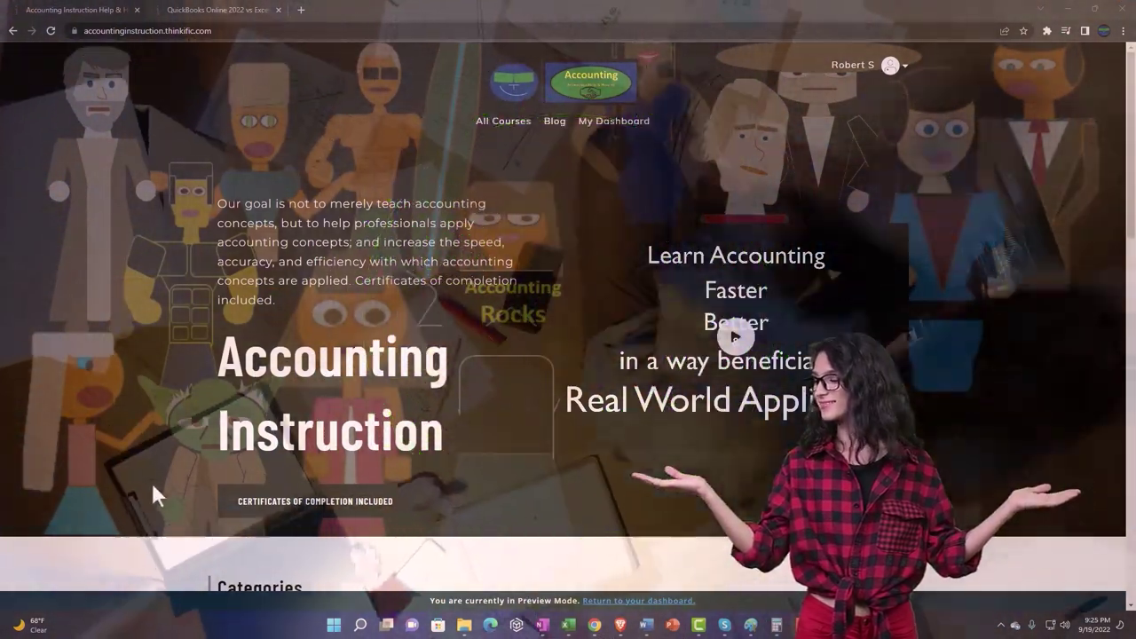
- Scroll the Accounting Instruction home page, then switch to the QuickBooks Online 2022 vs Excel course tab
{"action": "scroll", "coordinate": [154, 481], "scroll_direction": "down", "scroll_amount": 4}
{"action": "scroll", "coordinate": [156, 485], "scroll_direction": "down", "scroll_amount": 2}
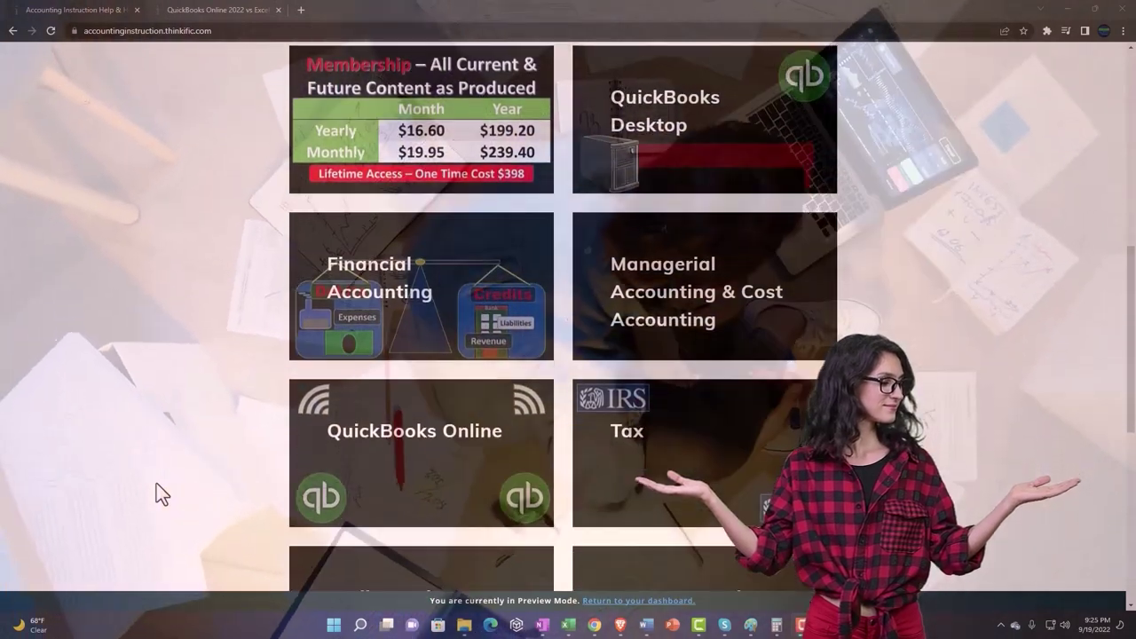
{"action": "scroll", "coordinate": [157, 485], "scroll_direction": "down", "scroll_amount": 1}
{"action": "scroll", "coordinate": [156, 484], "scroll_direction": "down", "scroll_amount": 5}
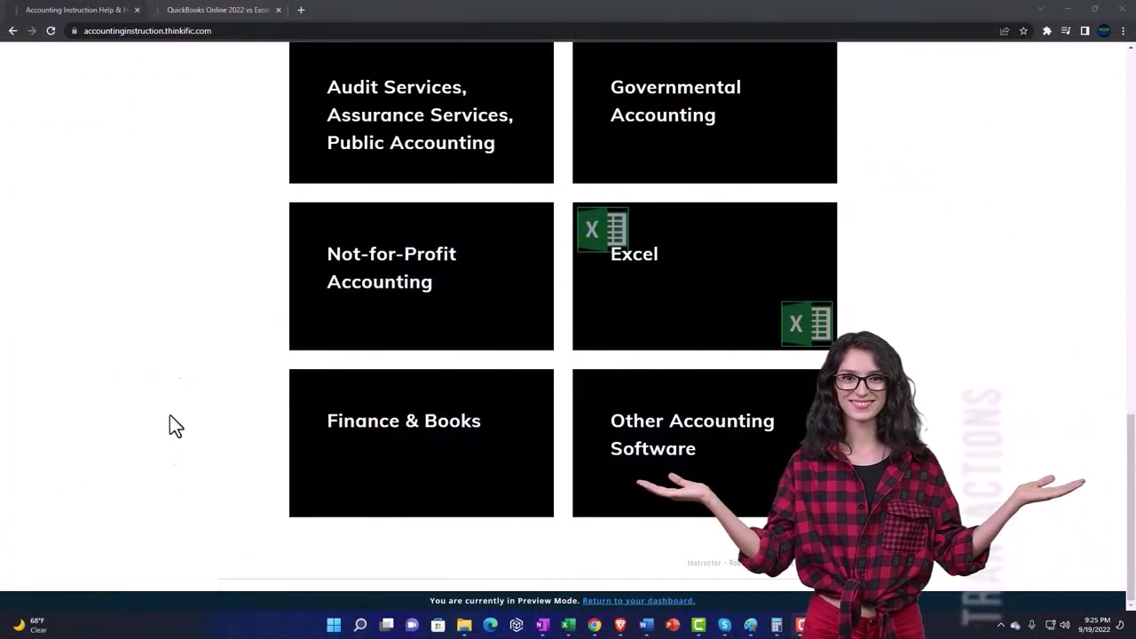
{"action": "left_click", "coordinate": [203, 10]}
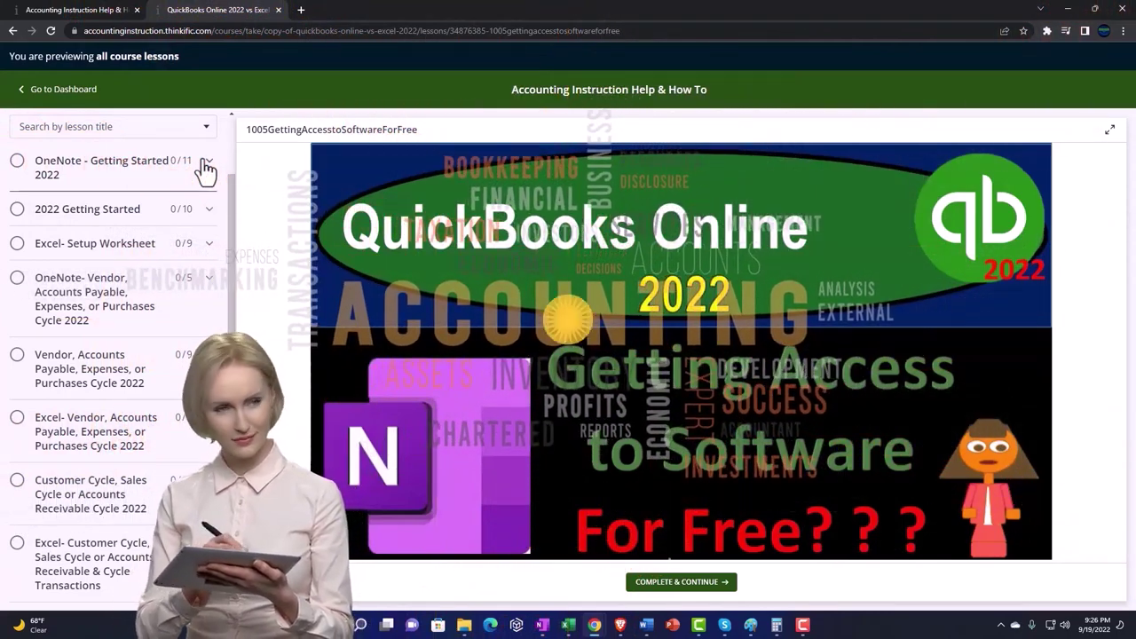
- Expand the OneNote - Getting Started 2022 section in the lesson sidebar
{"action": "left_click", "coordinate": [205, 169]}
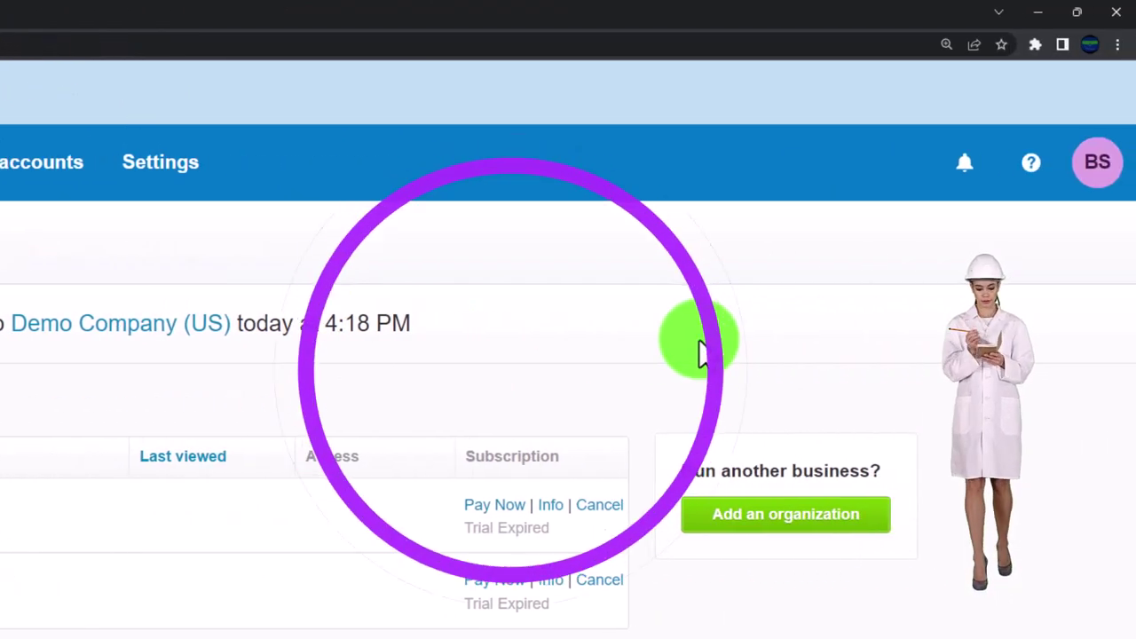
- Zoom the browser to 175% and reset the Demo Company (US) data
{"action": "key", "text": "ctrl+plus"}
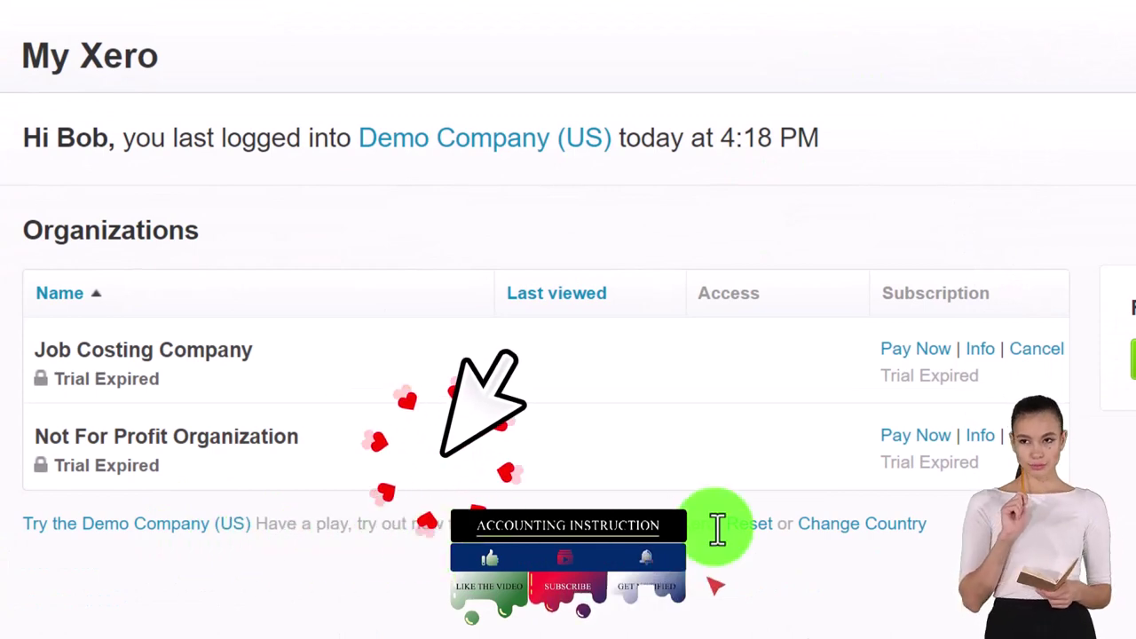
{"action": "left_click", "coordinate": [746, 526]}
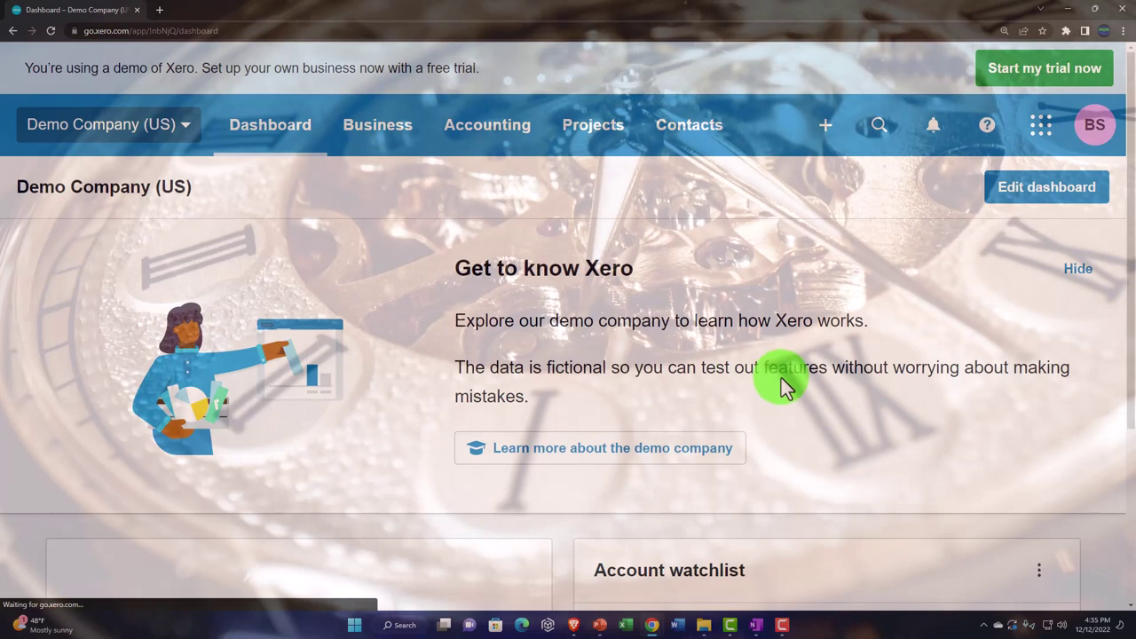
- Hide the Get to know Xero banner, then duplicate and reload the dashboard tab
{"action": "left_click", "coordinate": [1069, 275]}
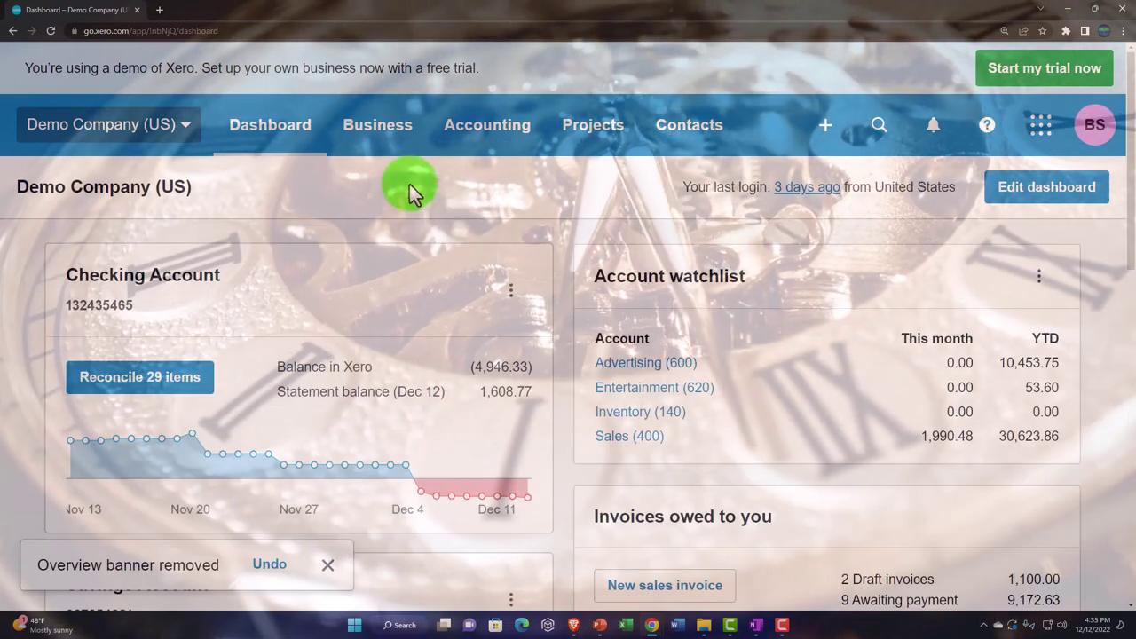
{"action": "right_click", "coordinate": [107, 15]}
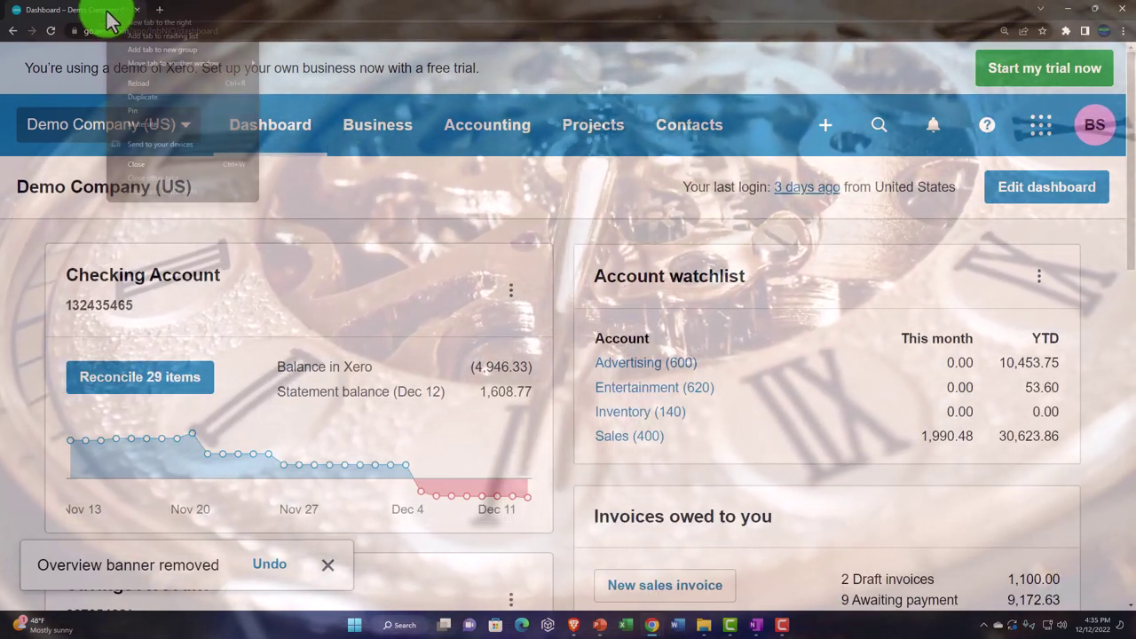
{"action": "left_click", "coordinate": [157, 95]}
{"action": "right_click", "coordinate": [215, 13]}
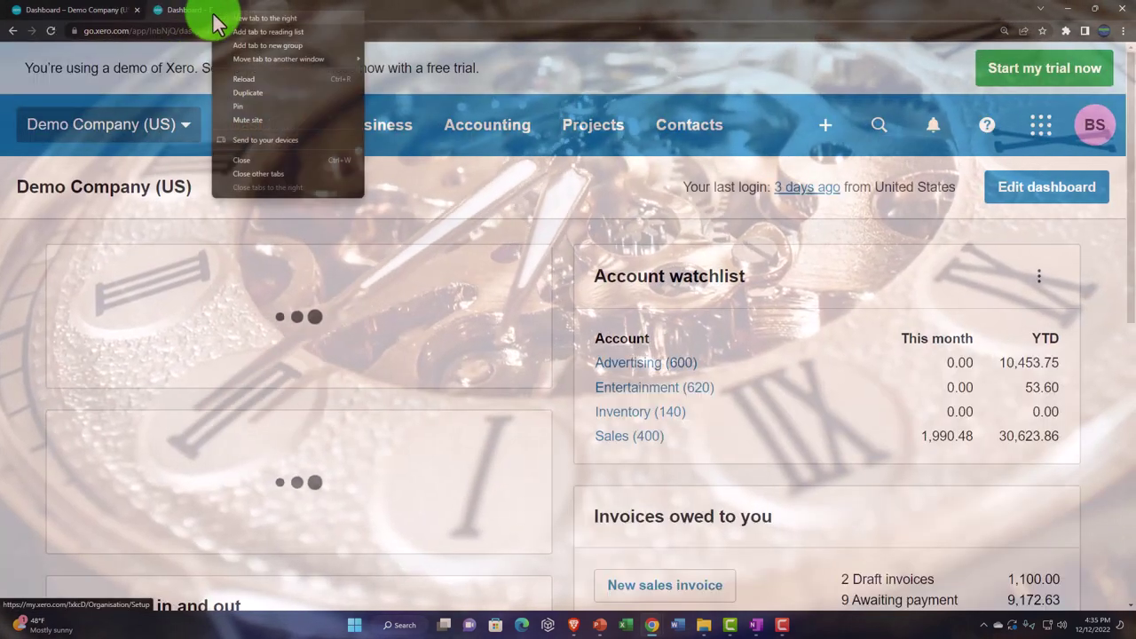
{"action": "left_click", "coordinate": [234, 89]}
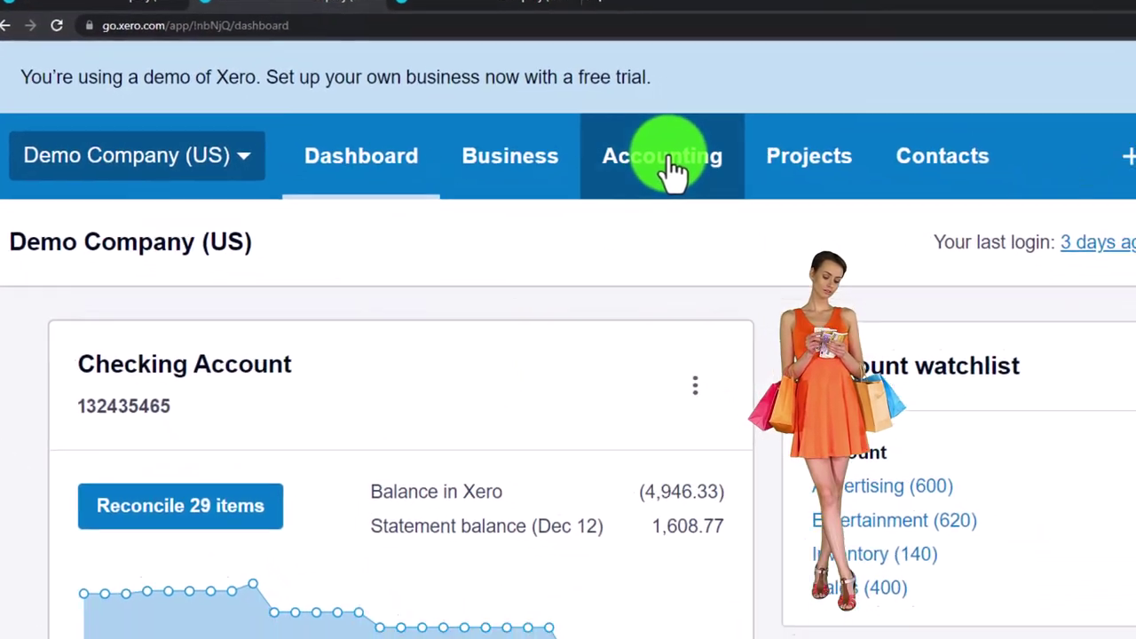
- Open the Balance Sheet and Income Statement reports from the Accounting menu in new tabs
{"action": "left_click", "coordinate": [710, 191]}
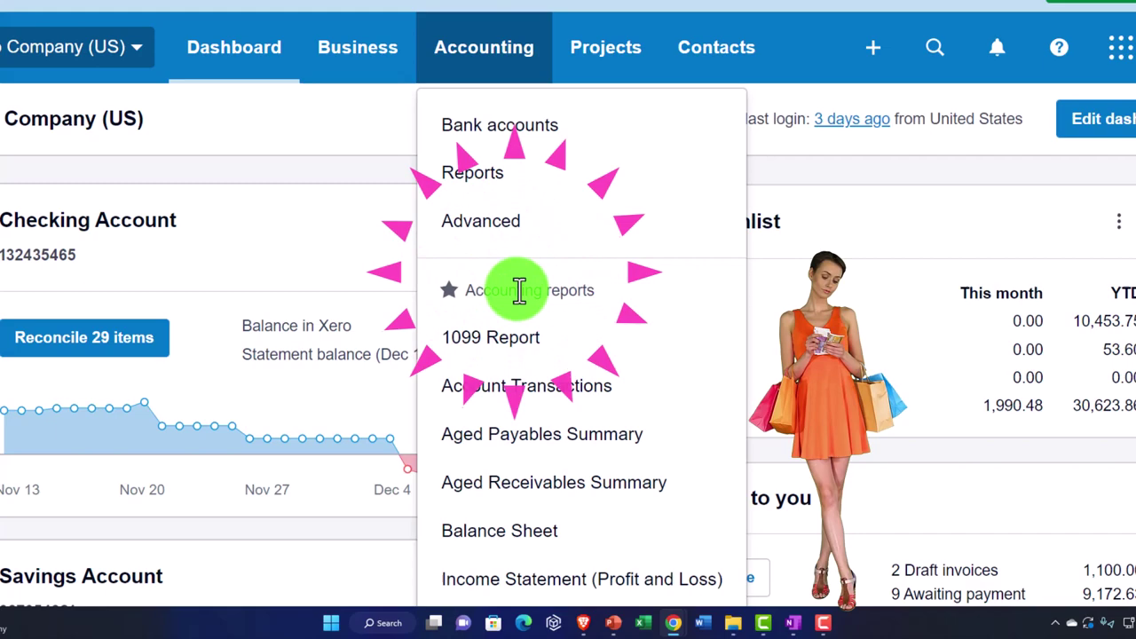
{"action": "left_click", "coordinate": [585, 543]}
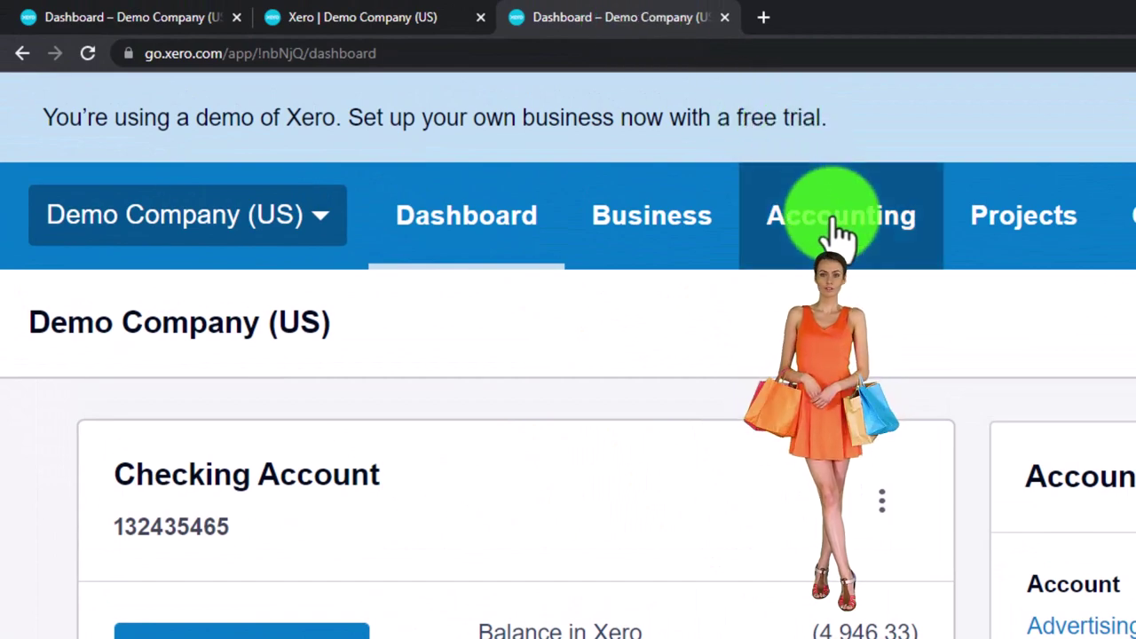
{"action": "left_click", "coordinate": [836, 222]}
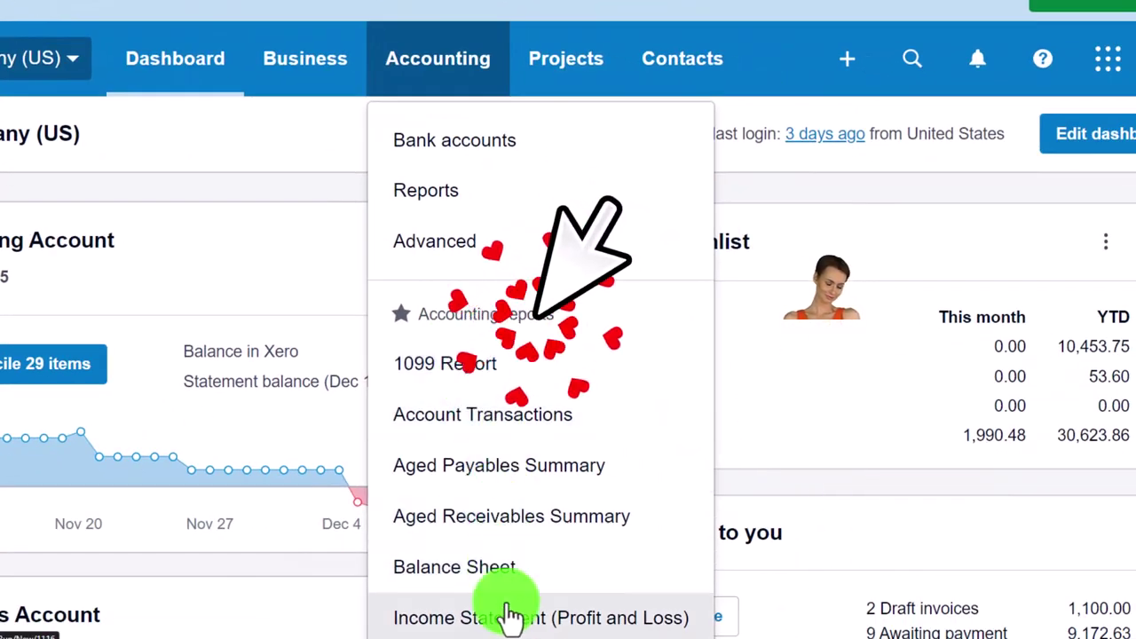
{"action": "left_click", "coordinate": [563, 621]}
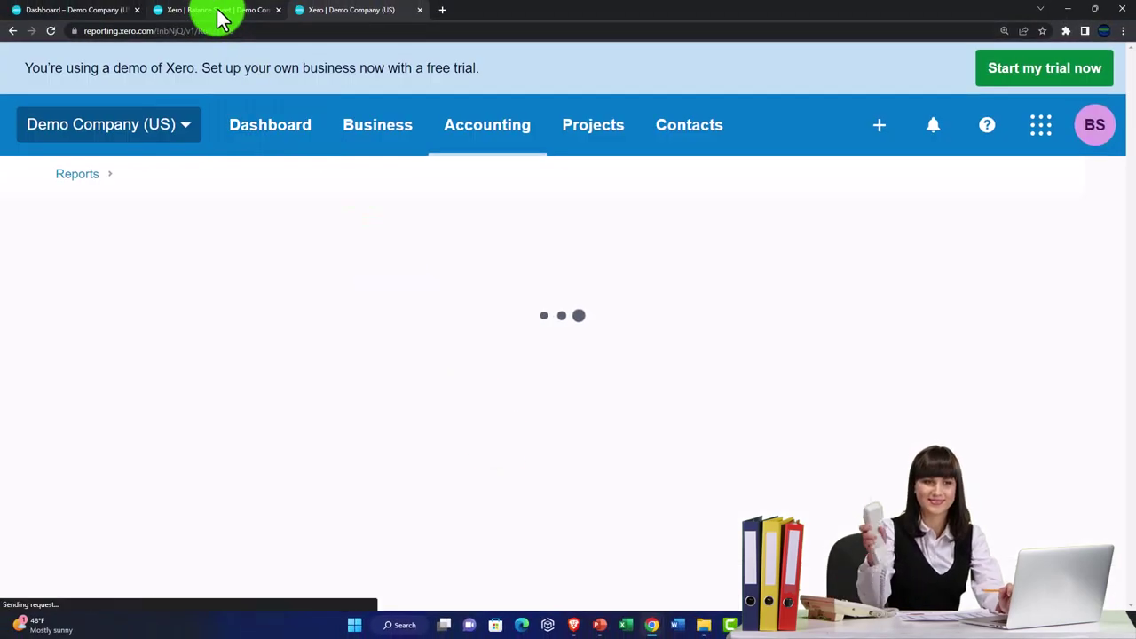
- Give the Balance Sheet a custom report date of December 31, 2022
{"action": "left_click", "coordinate": [318, 306]}
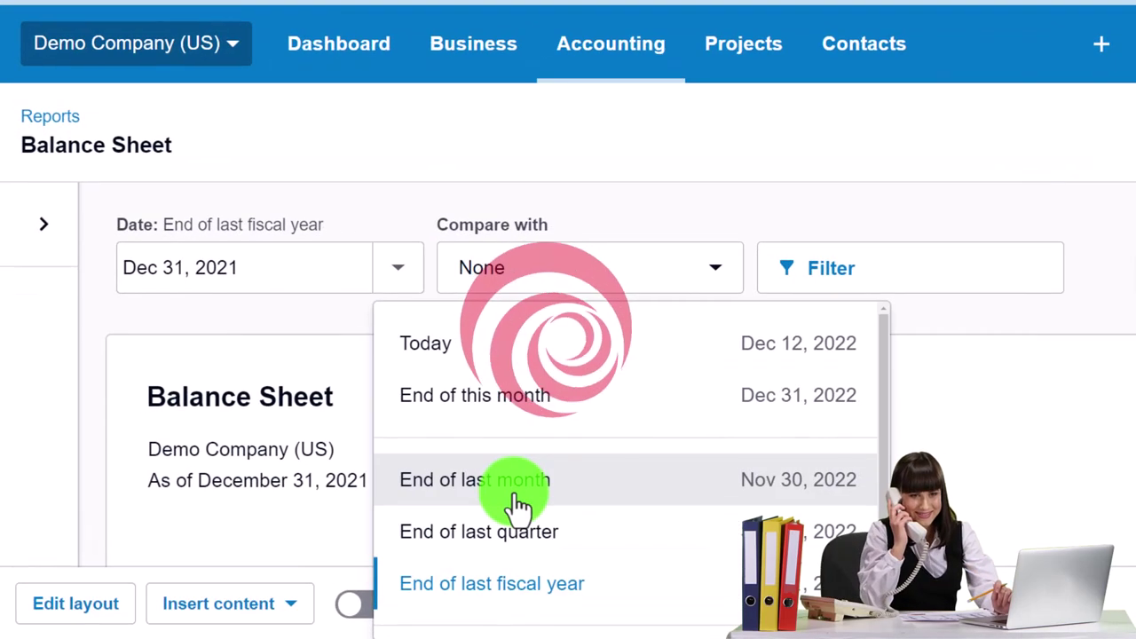
{"action": "scroll", "coordinate": [416, 495], "scroll_direction": "down", "scroll_amount": 1}
{"action": "left_click", "coordinate": [527, 612]}
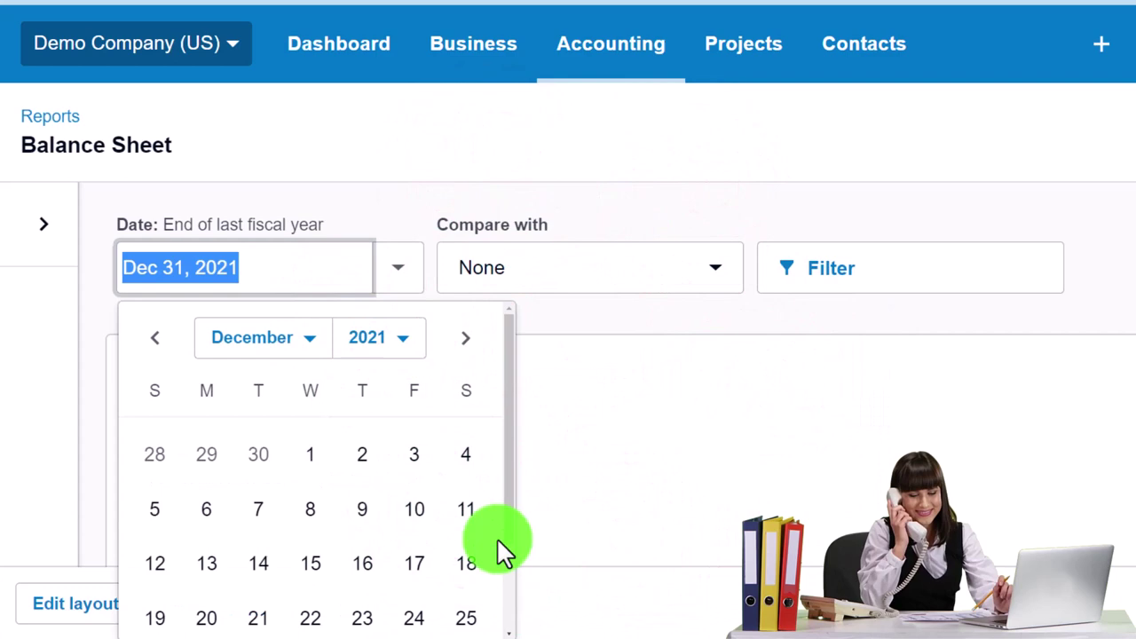
{"action": "left_click", "coordinate": [401, 340]}
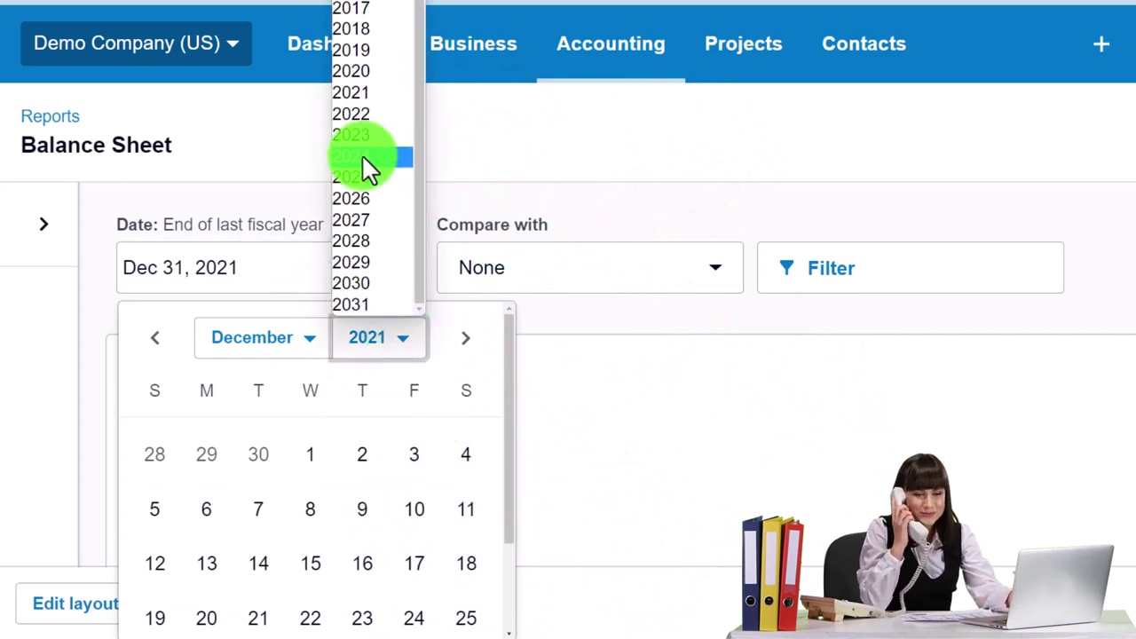
{"action": "left_click", "coordinate": [356, 121]}
{"action": "scroll", "coordinate": [351, 381], "scroll_direction": "down", "scroll_amount": 1}
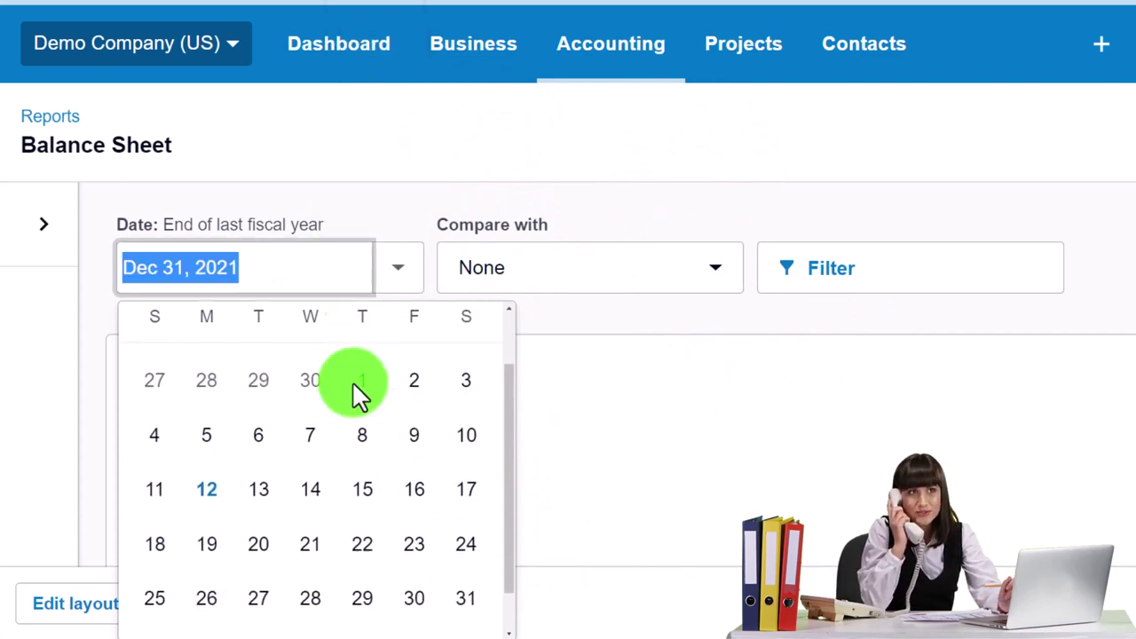
{"action": "left_click", "coordinate": [468, 605]}
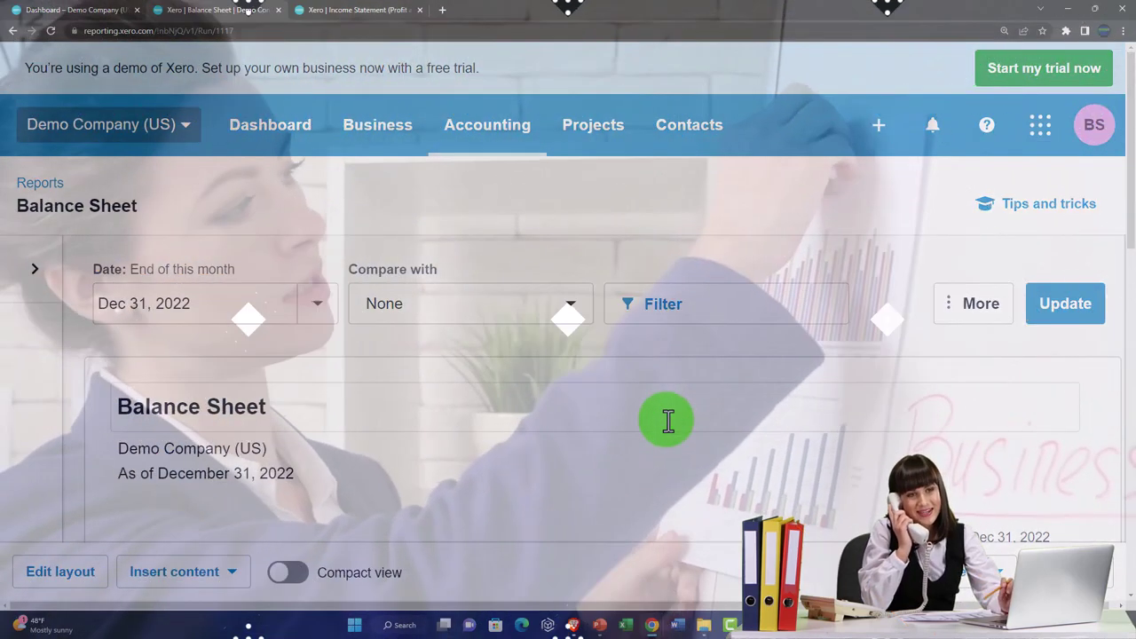
{"action": "scroll", "coordinate": [667, 420], "scroll_direction": "down", "scroll_amount": 2}
{"action": "scroll", "coordinate": [667, 421], "scroll_direction": "down", "scroll_amount": 4}
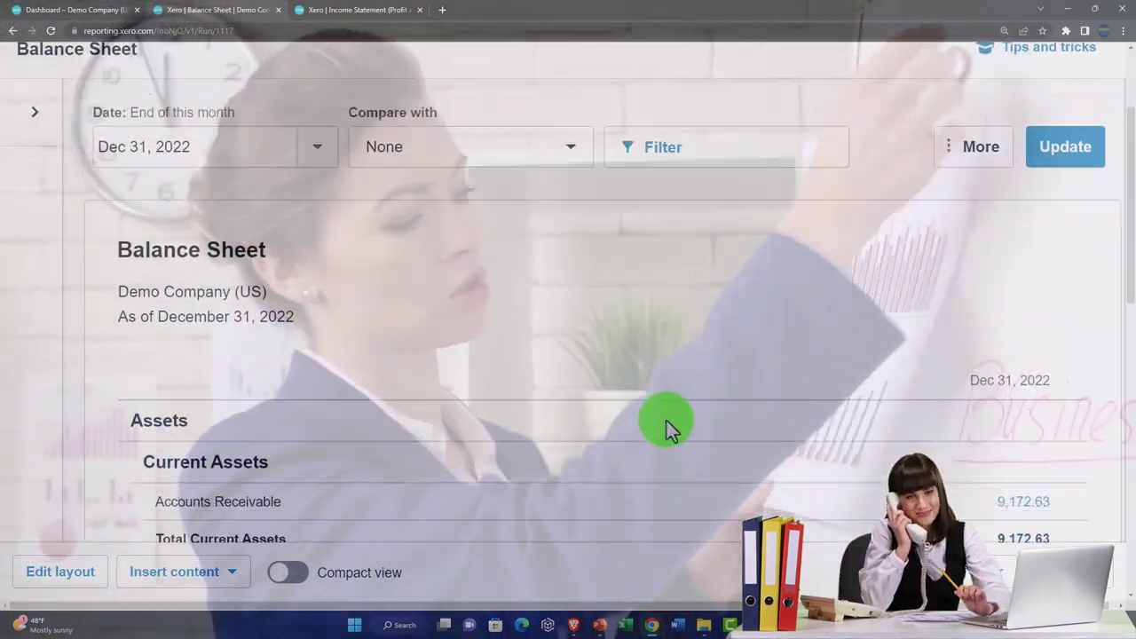
{"action": "scroll", "coordinate": [668, 421], "scroll_direction": "down", "scroll_amount": 4}
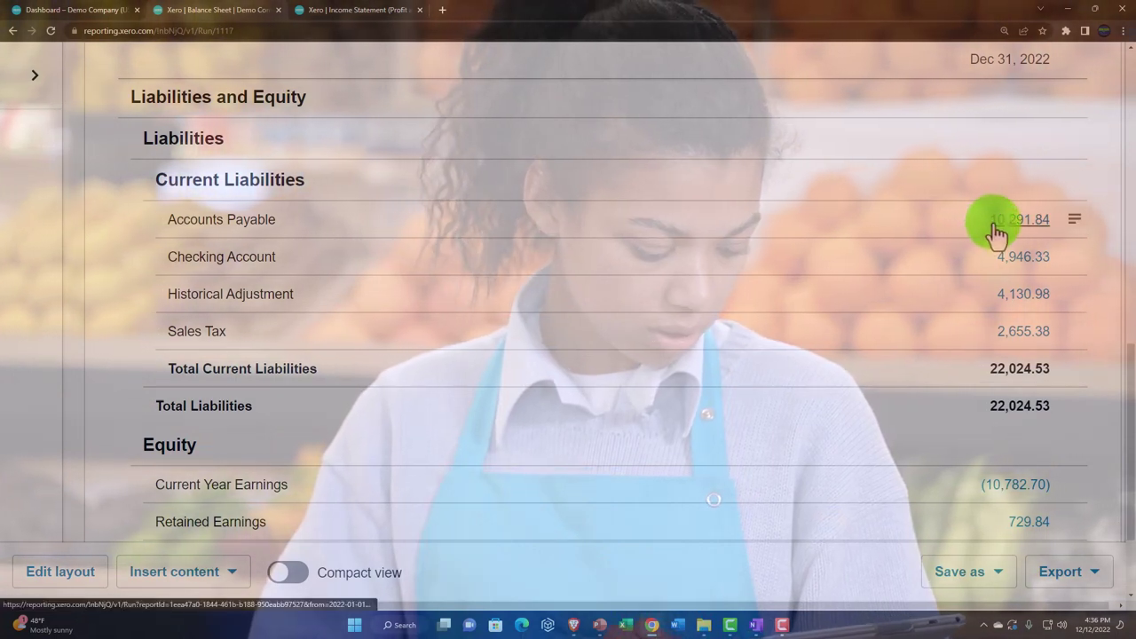
{"action": "left_click", "coordinate": [1000, 233]}
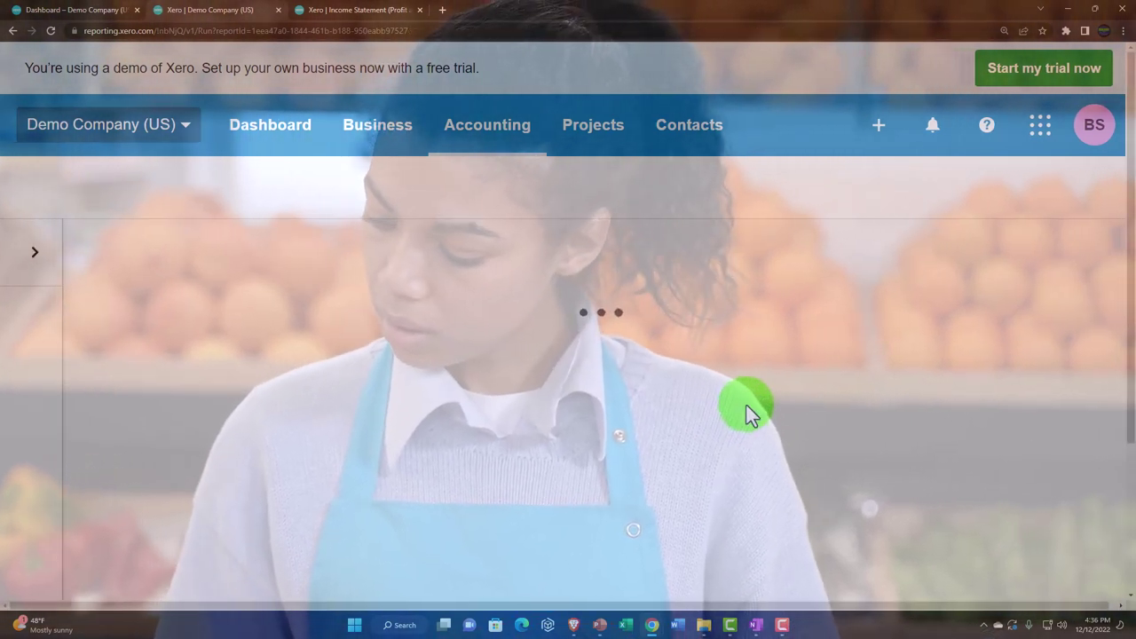
{"action": "scroll", "coordinate": [746, 410], "scroll_direction": "down", "scroll_amount": 2}
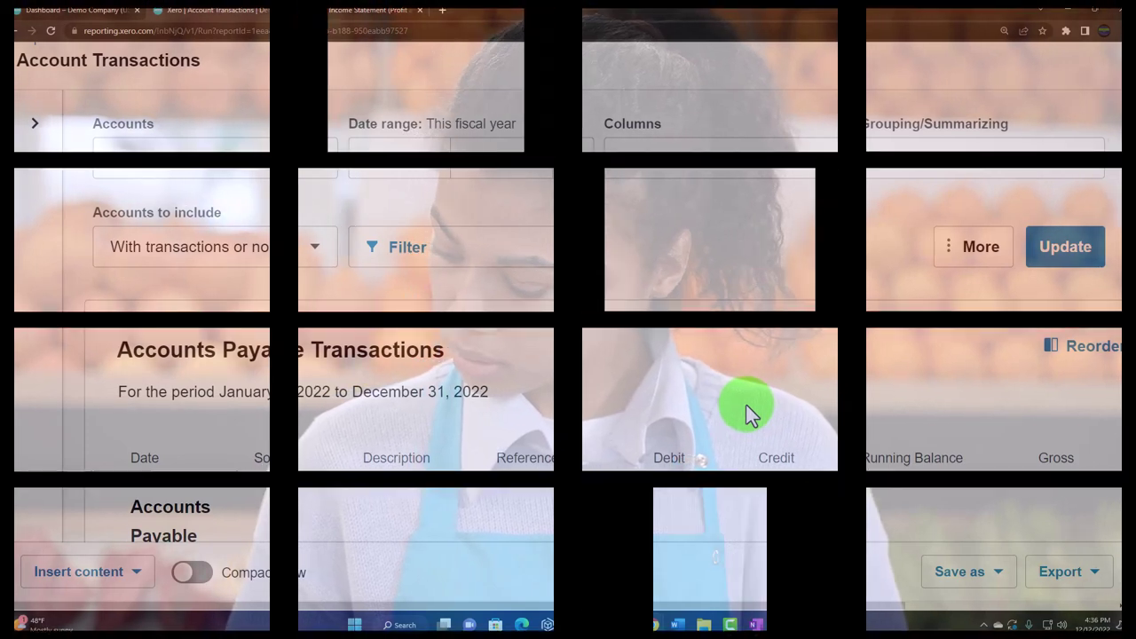
{"action": "scroll", "coordinate": [745, 404], "scroll_direction": "down", "scroll_amount": 3}
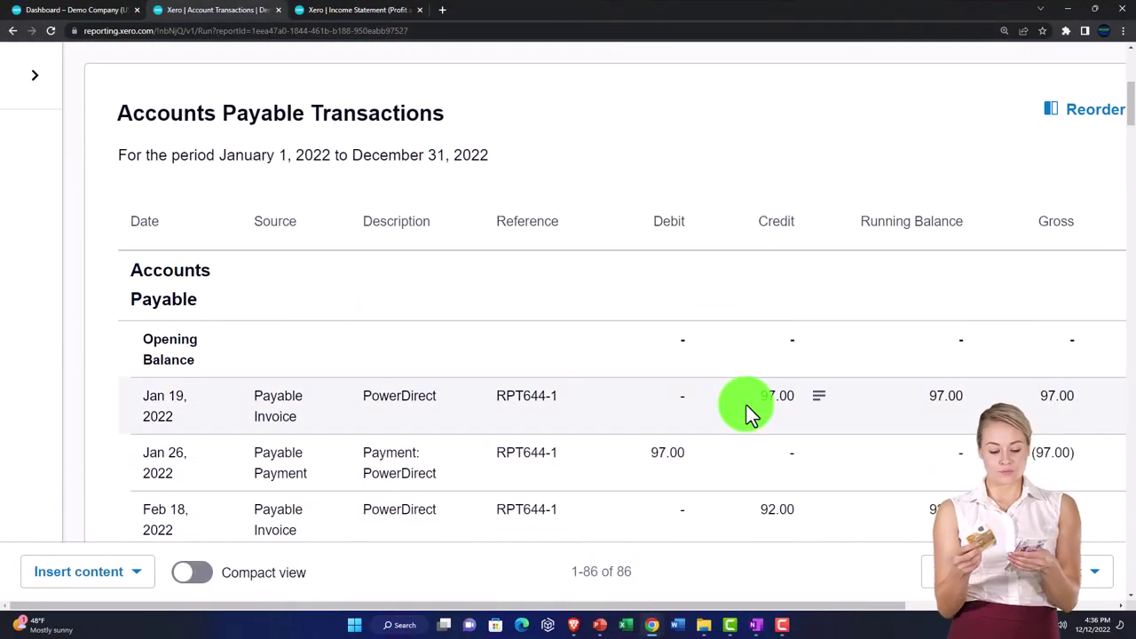
{"action": "scroll", "coordinate": [745, 404], "scroll_direction": "down", "scroll_amount": 2}
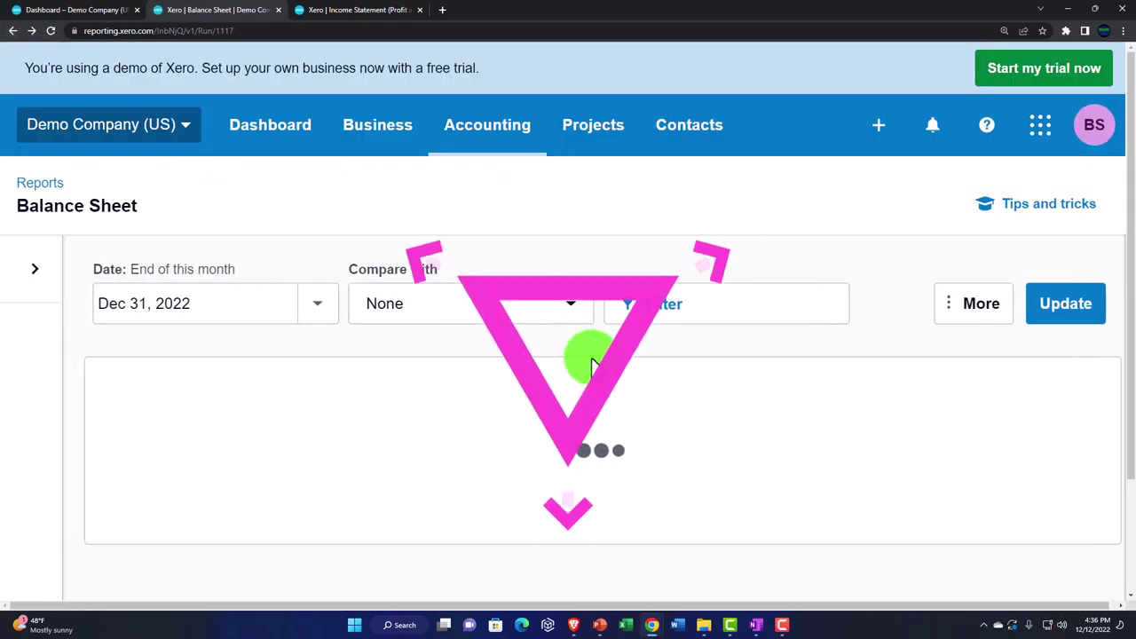
{"action": "scroll", "coordinate": [592, 359], "scroll_direction": "down", "scroll_amount": 3}
{"action": "scroll", "coordinate": [592, 358], "scroll_direction": "down", "scroll_amount": 7}
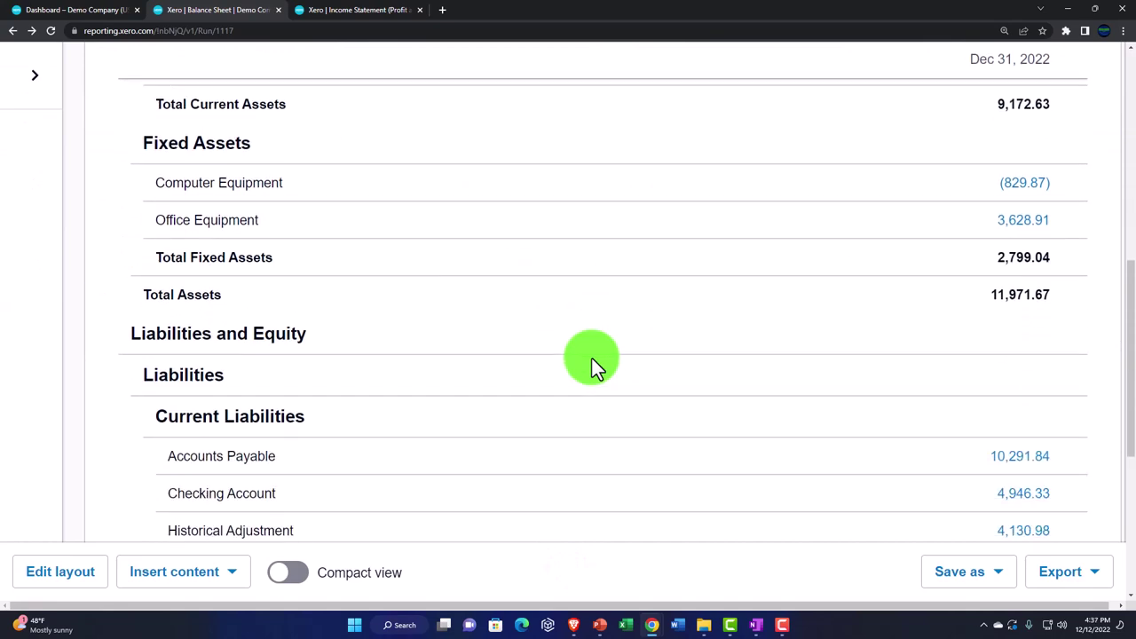
{"action": "scroll", "coordinate": [592, 359], "scroll_direction": "down", "scroll_amount": 1}
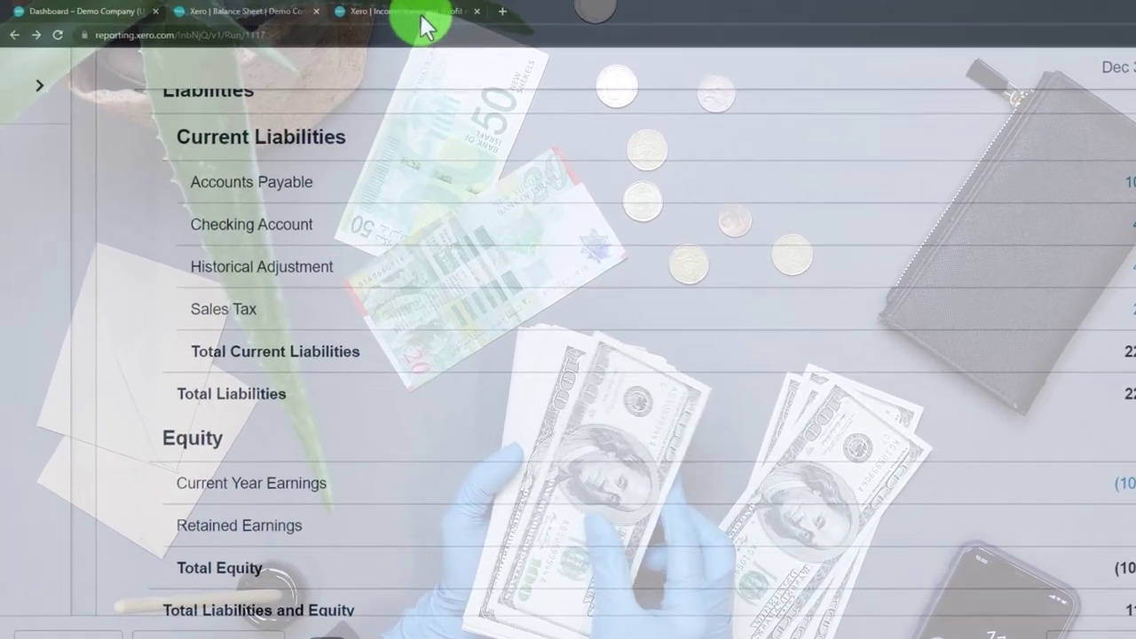
- Go from the Income Statement tab to All reports and open Aged Payables Summary
{"action": "left_click", "coordinate": [420, 15]}
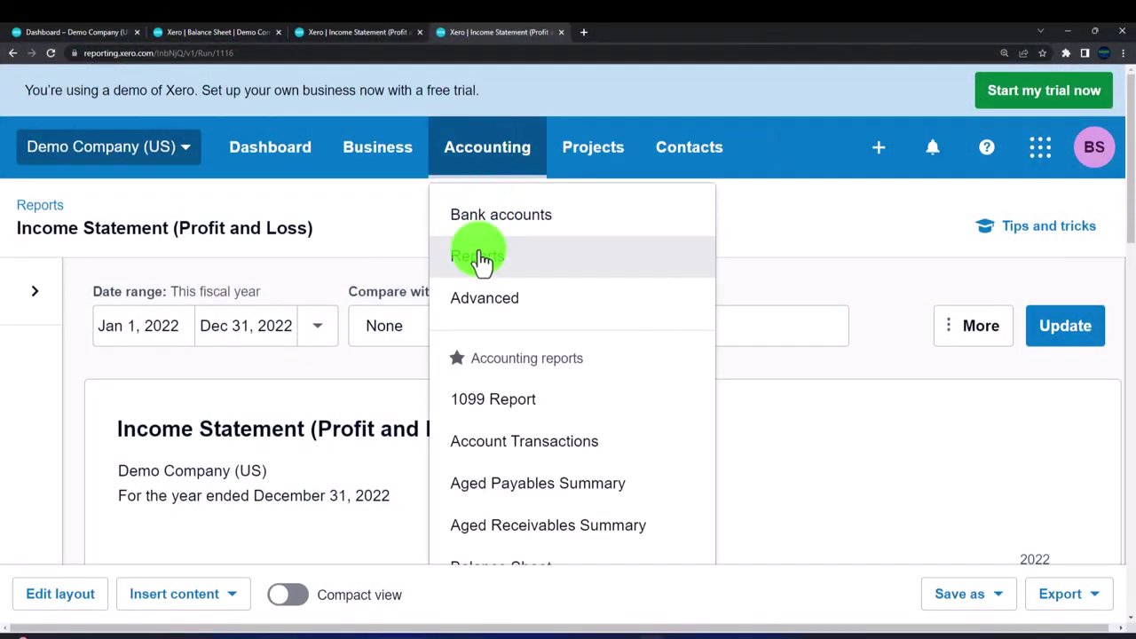
{"action": "left_click", "coordinate": [522, 266]}
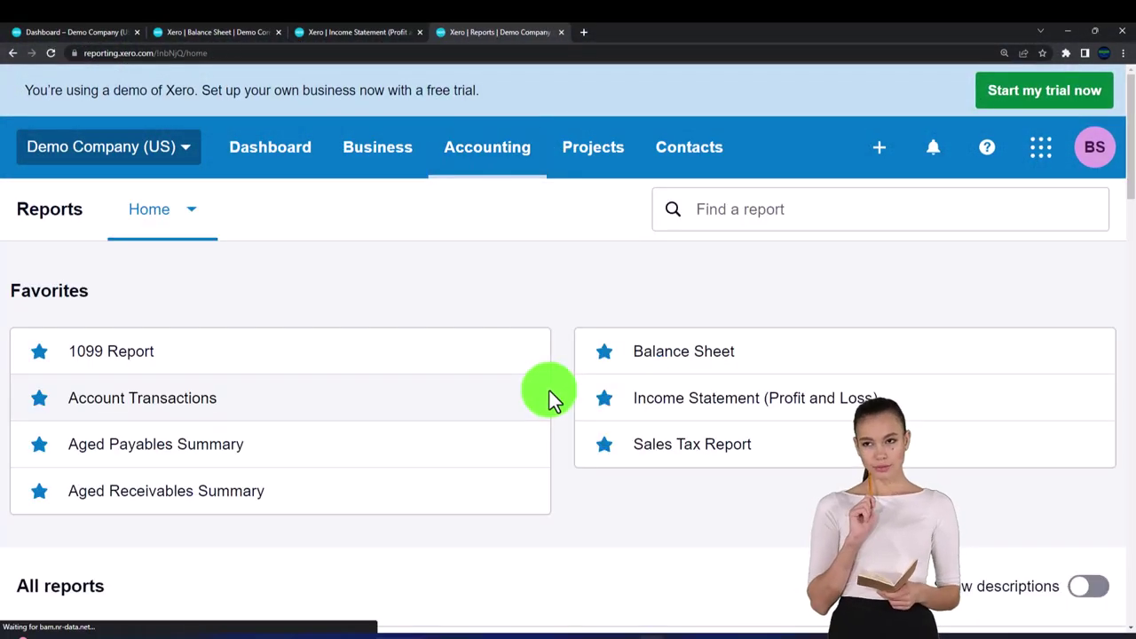
{"action": "scroll", "coordinate": [543, 416], "scroll_direction": "down", "scroll_amount": 1}
{"action": "scroll", "coordinate": [543, 416], "scroll_direction": "down", "scroll_amount": 10}
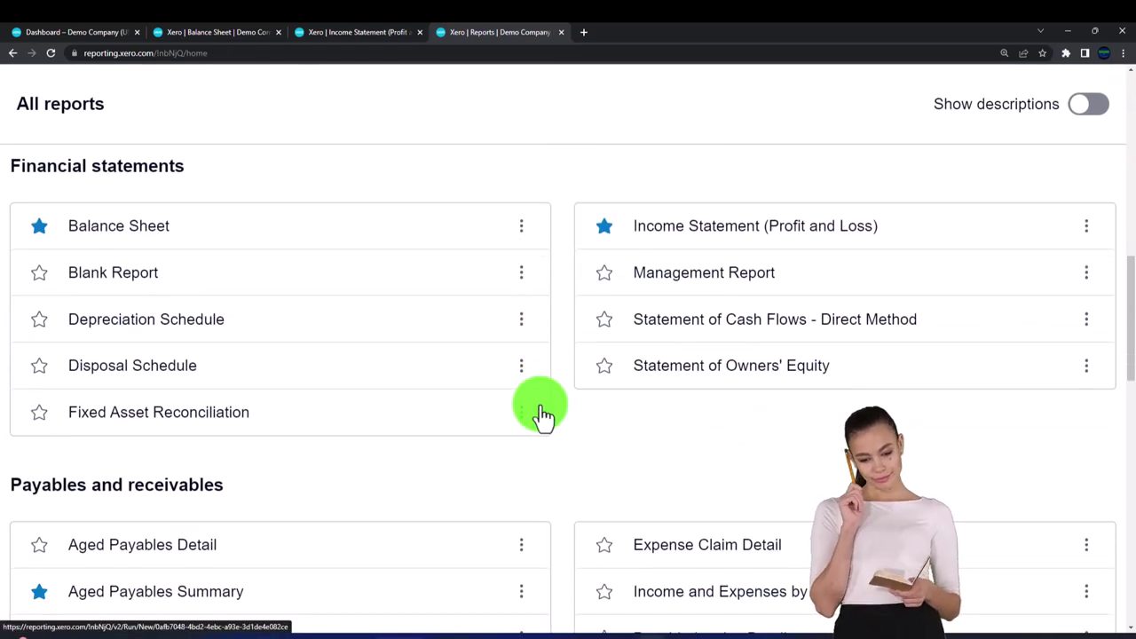
{"action": "scroll", "coordinate": [542, 414], "scroll_direction": "down", "scroll_amount": 3}
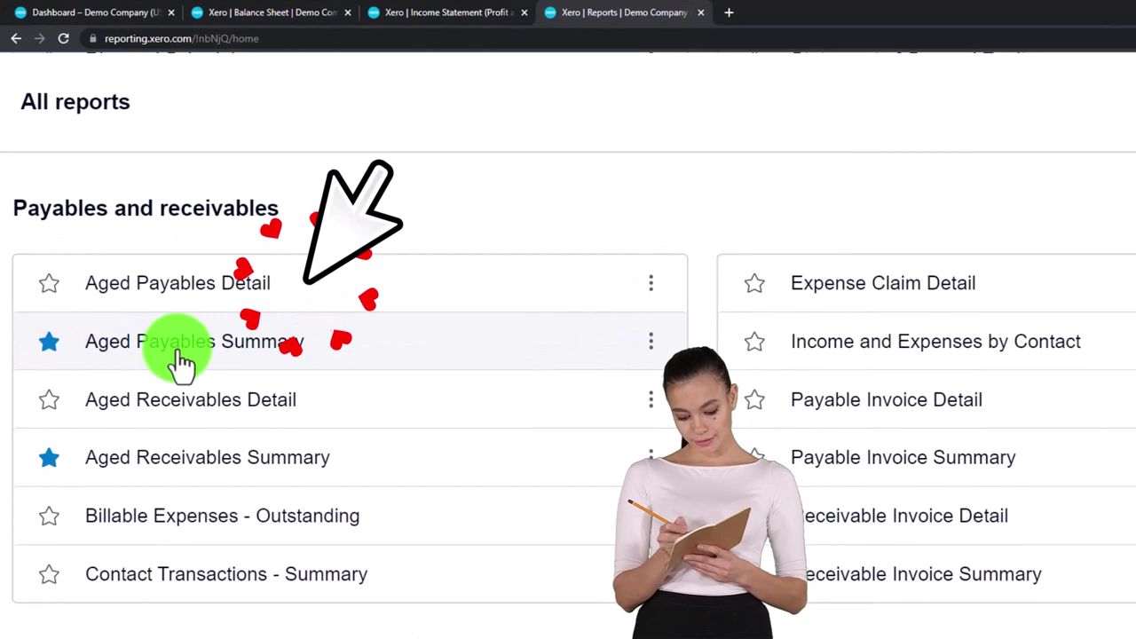
{"action": "left_click", "coordinate": [181, 355]}
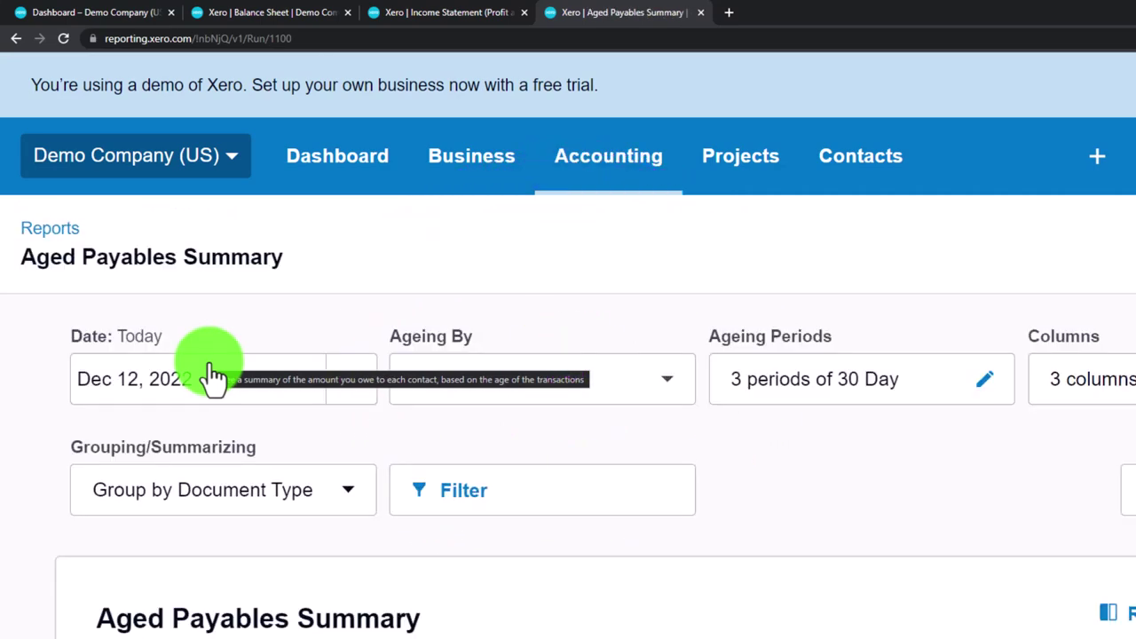
- Rerun the Aged Payables Summary as of Dec 31, 2022 and scroll to its 10,291.84 total
{"action": "scroll", "coordinate": [213, 377], "scroll_direction": "down", "scroll_amount": 5}
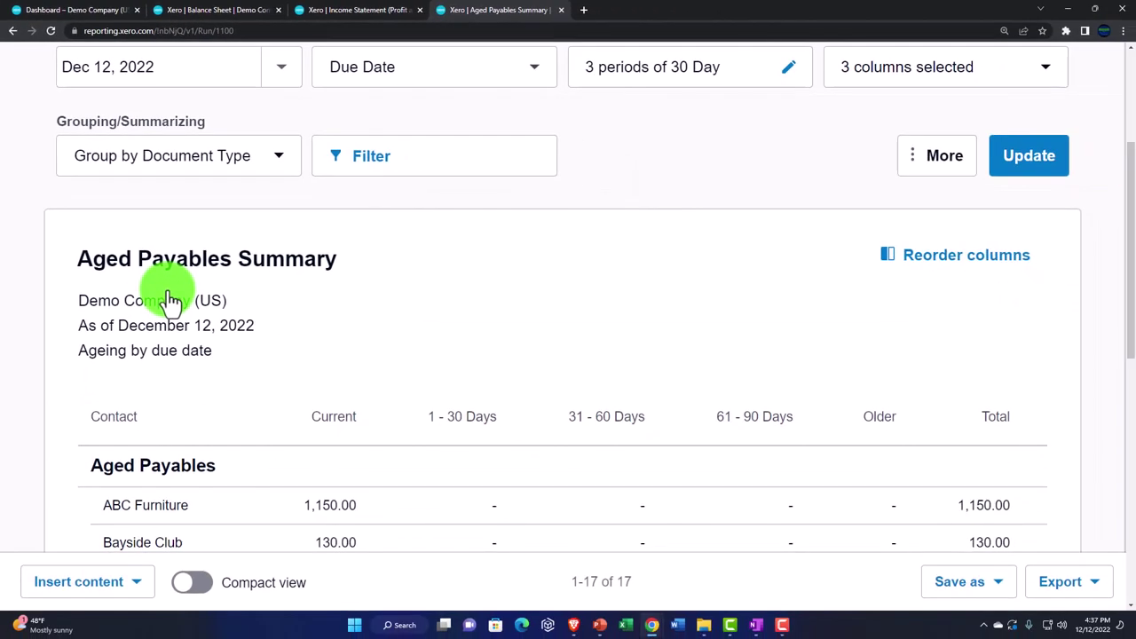
{"action": "scroll", "coordinate": [171, 302], "scroll_direction": "down", "scroll_amount": 1}
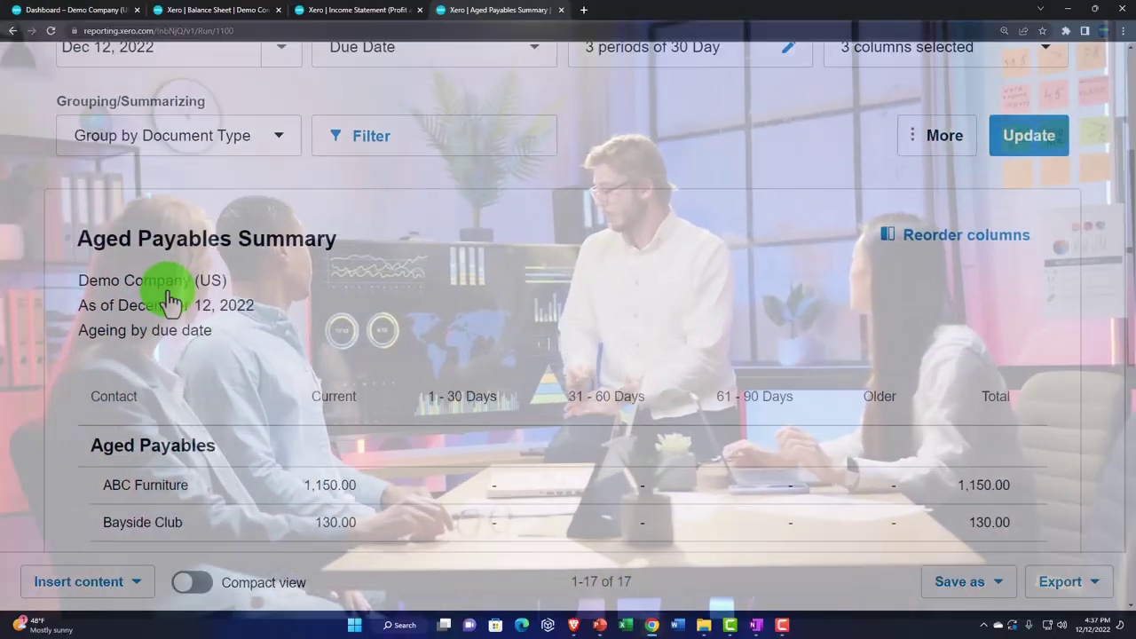
{"action": "scroll", "coordinate": [177, 297], "scroll_direction": "up", "scroll_amount": 3}
{"action": "left_click", "coordinate": [280, 245]}
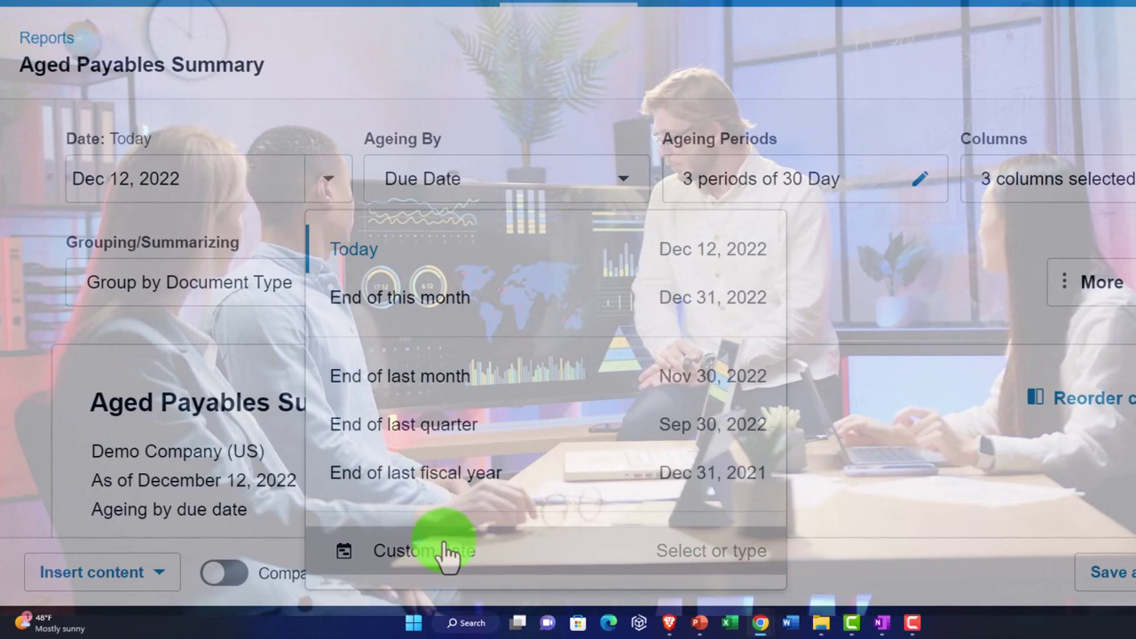
{"action": "left_click", "coordinate": [444, 548]}
{"action": "left_click", "coordinate": [389, 555]}
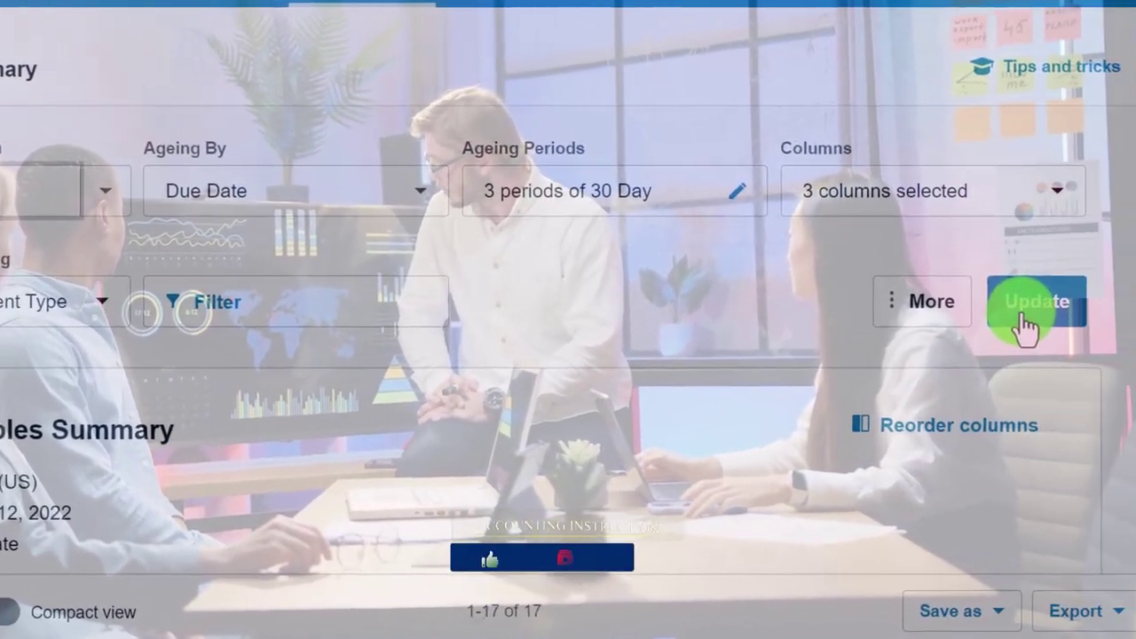
{"action": "left_click", "coordinate": [1032, 306]}
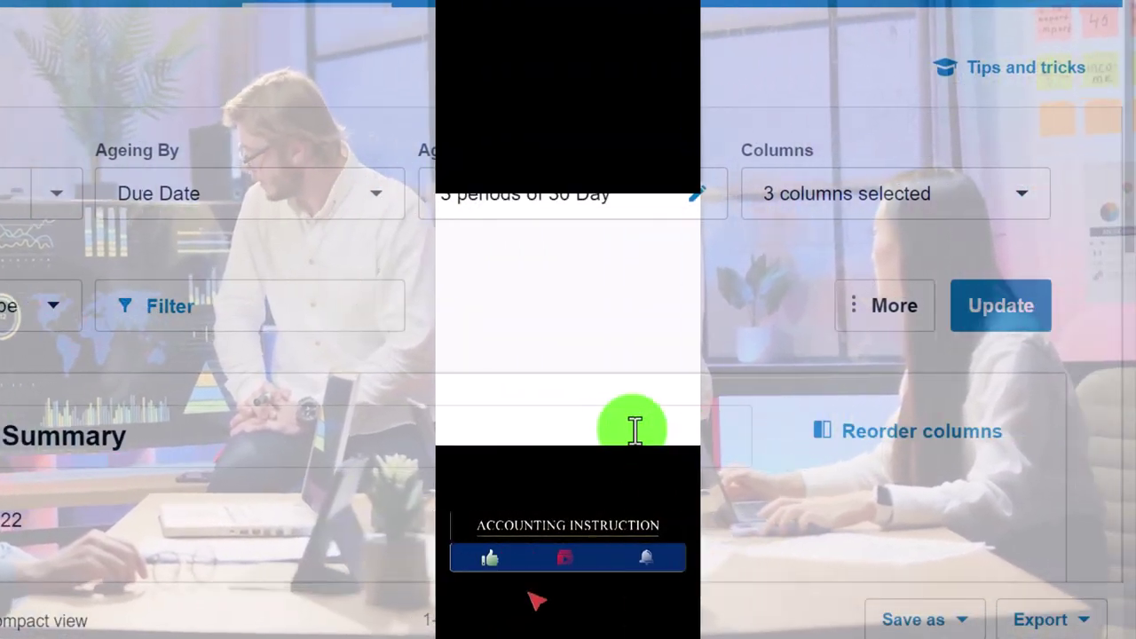
{"action": "scroll", "coordinate": [634, 432], "scroll_direction": "down", "scroll_amount": 3}
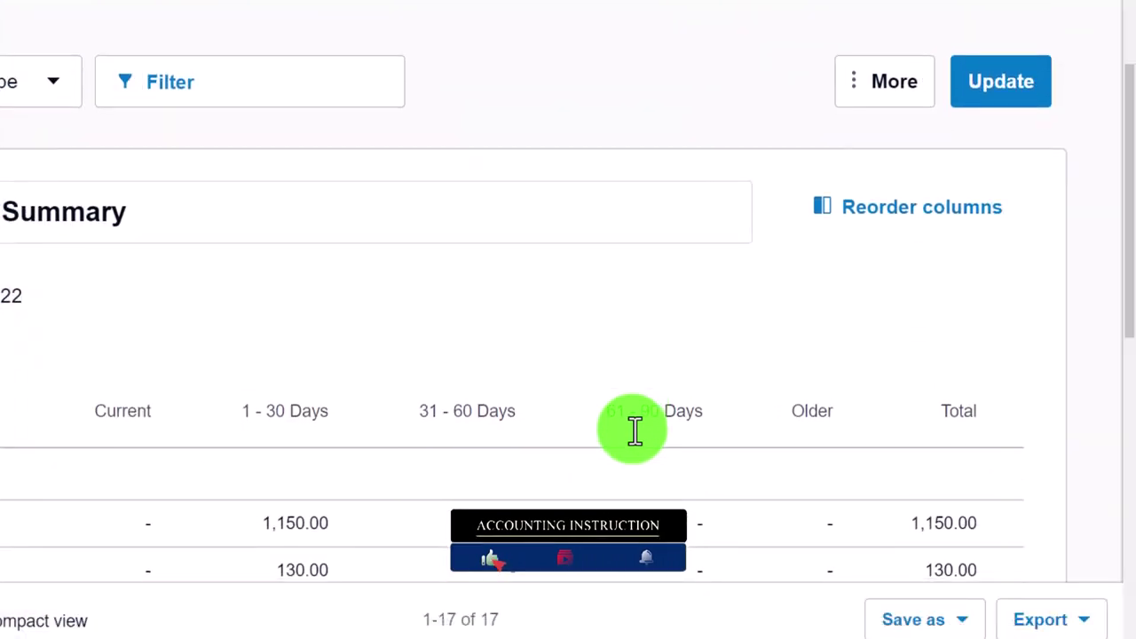
{"action": "scroll", "coordinate": [658, 444], "scroll_direction": "down", "scroll_amount": 3}
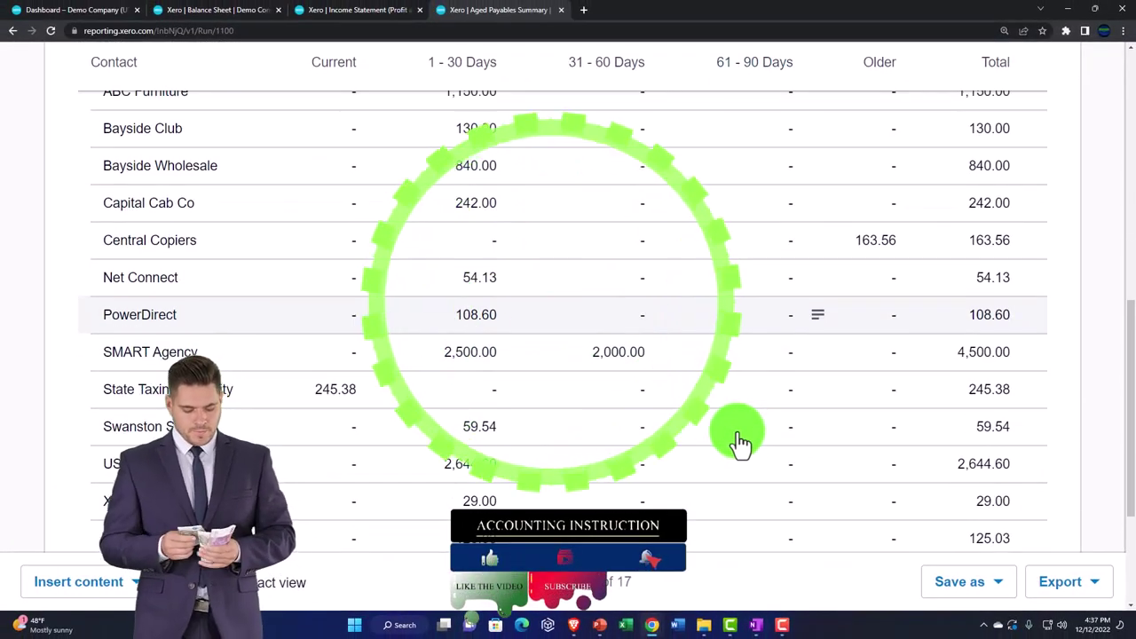
{"action": "scroll", "coordinate": [740, 441], "scroll_direction": "down", "scroll_amount": 2}
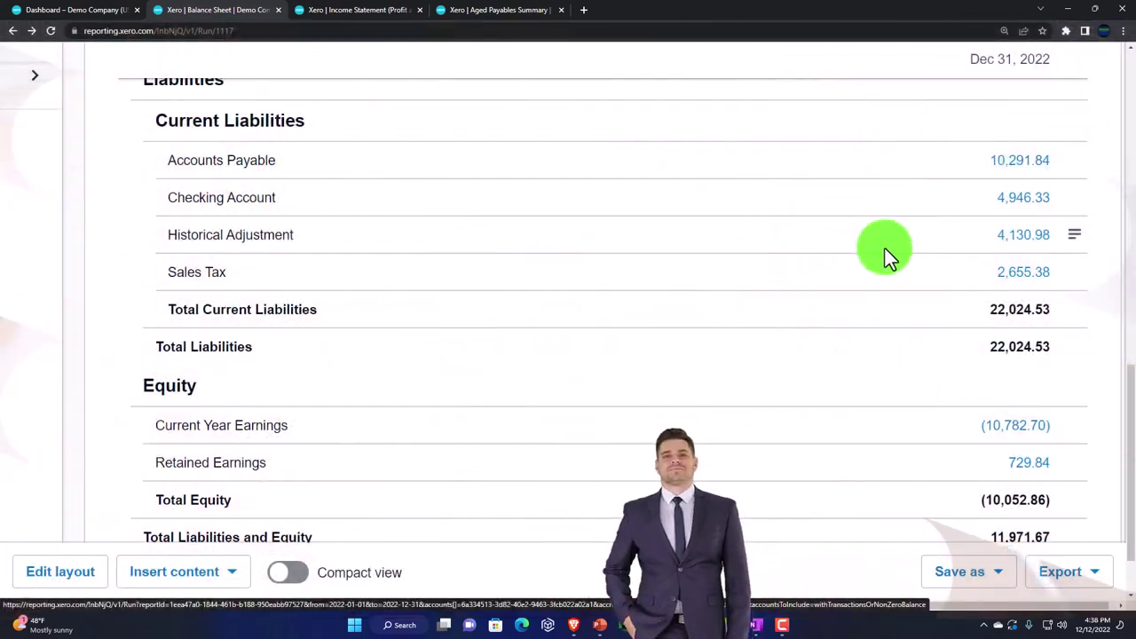
- Bring up the Xero 2023 Overview notes in OneNote from the taskbar
{"action": "left_click", "coordinate": [756, 624]}
- Walk through the Vendors flow's Enter Bills step in the OneNote diagram, then minimize OneNote
{"action": "scroll", "coordinate": [659, 561], "scroll_direction": "up", "scroll_amount": 3}
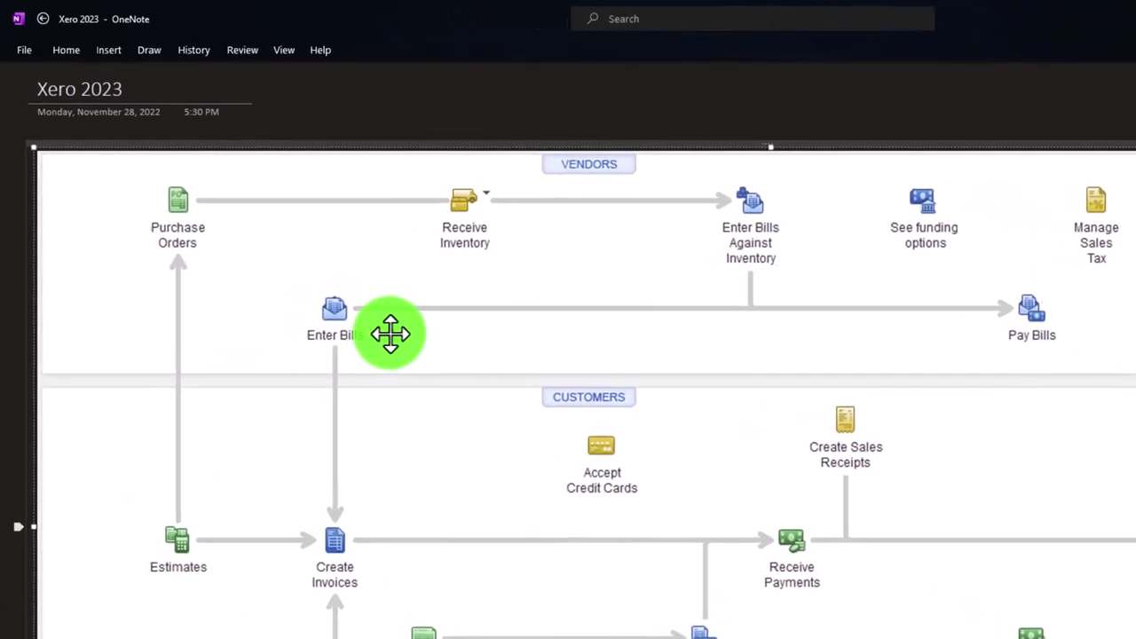
{"action": "left_click", "coordinate": [296, 254]}
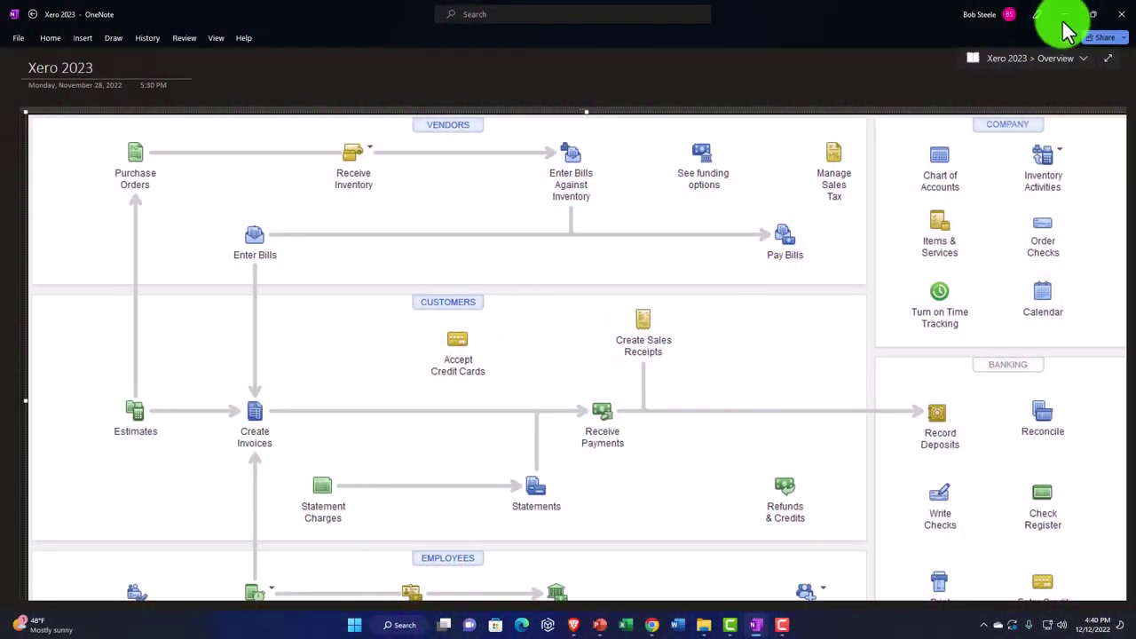
{"action": "left_click", "coordinate": [1064, 20]}
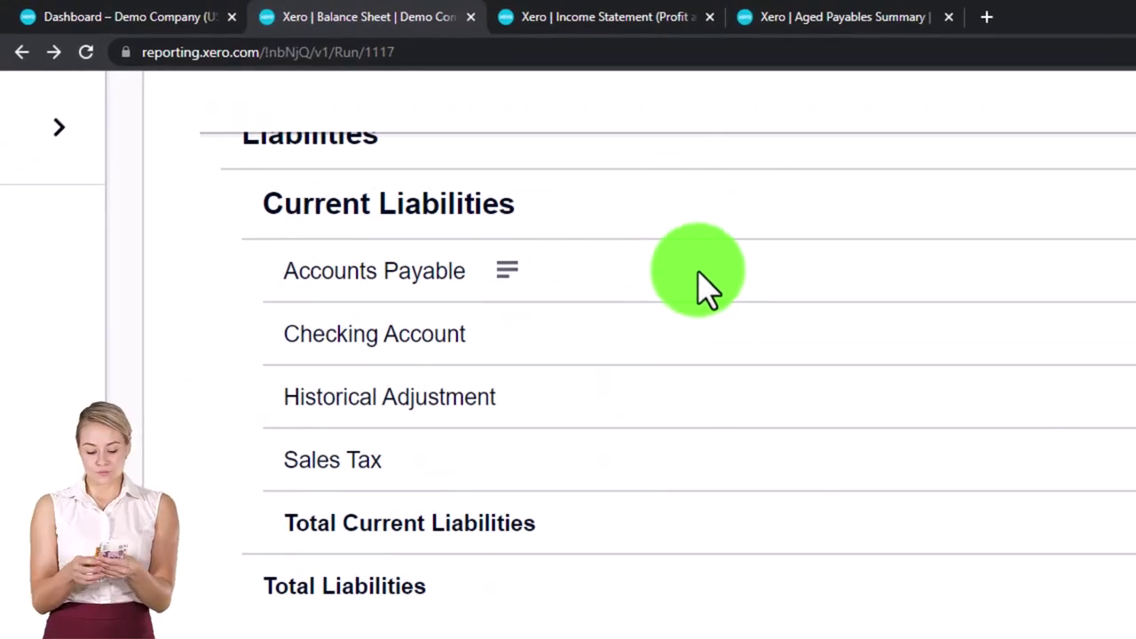
- Point out Accounts Payable on the Balance Sheet, then return to the Xero dashboard tab
{"action": "left_click", "coordinate": [923, 286]}
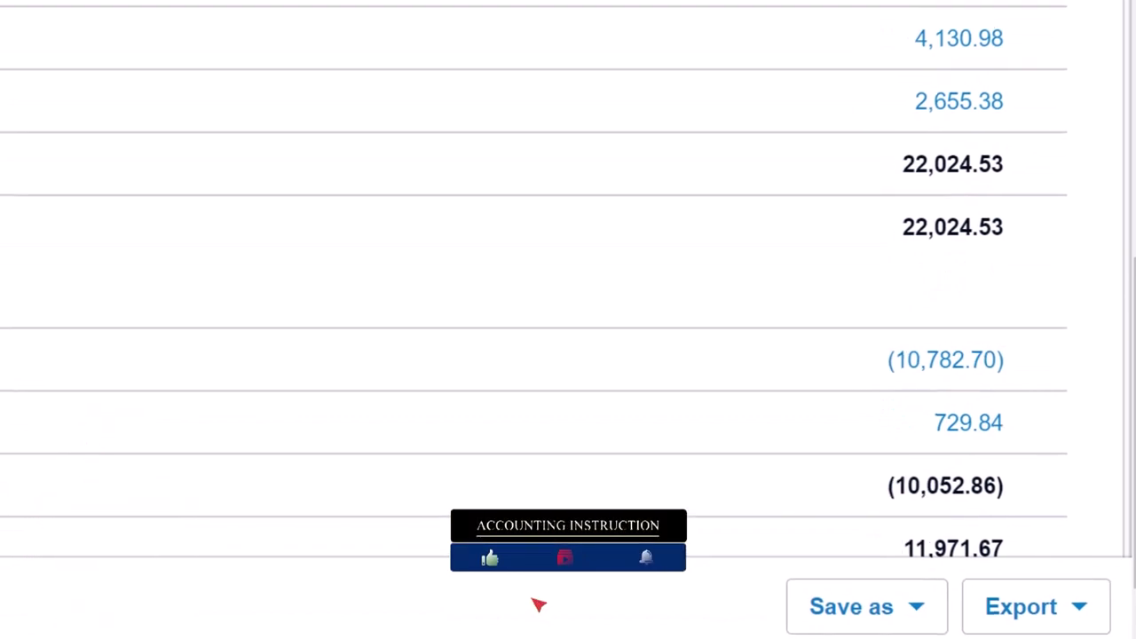
{"action": "left_click", "coordinate": [139, 26]}
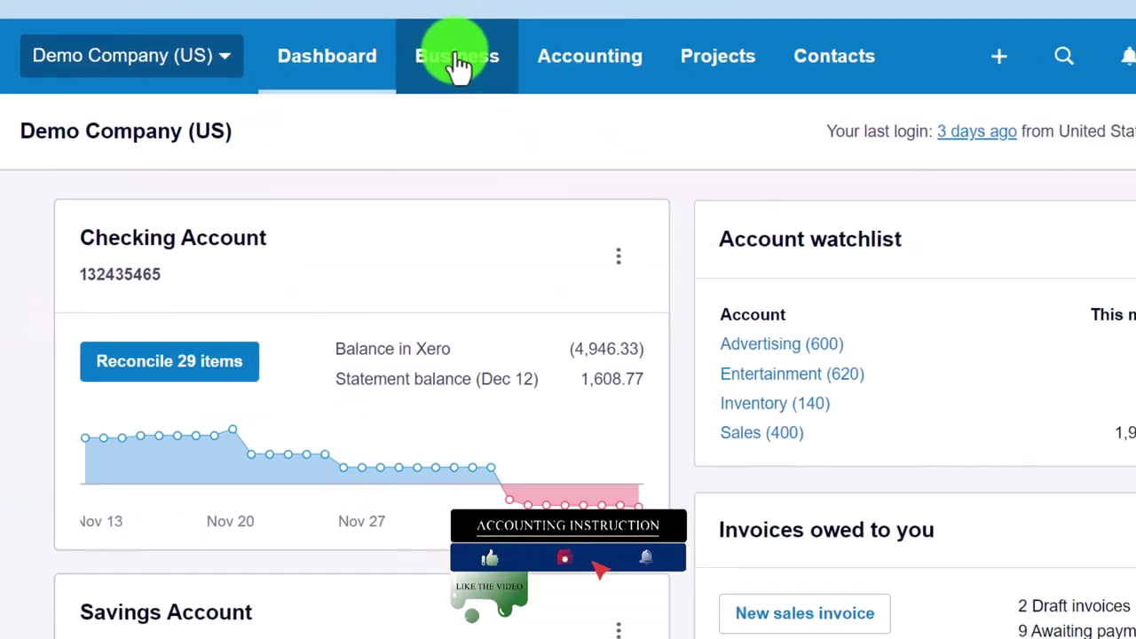
- Go to Business > Bills to pay and review the 17 awaiting-payment bills totalling 10,291.84 USD
{"action": "left_click", "coordinate": [592, 200]}
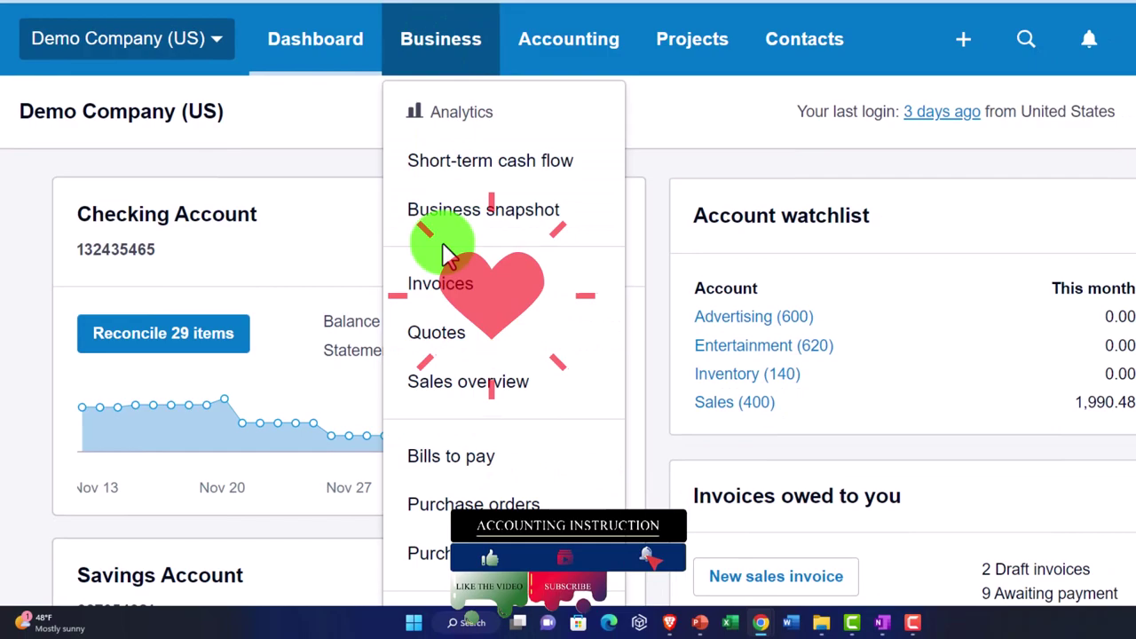
{"action": "left_click", "coordinate": [457, 463]}
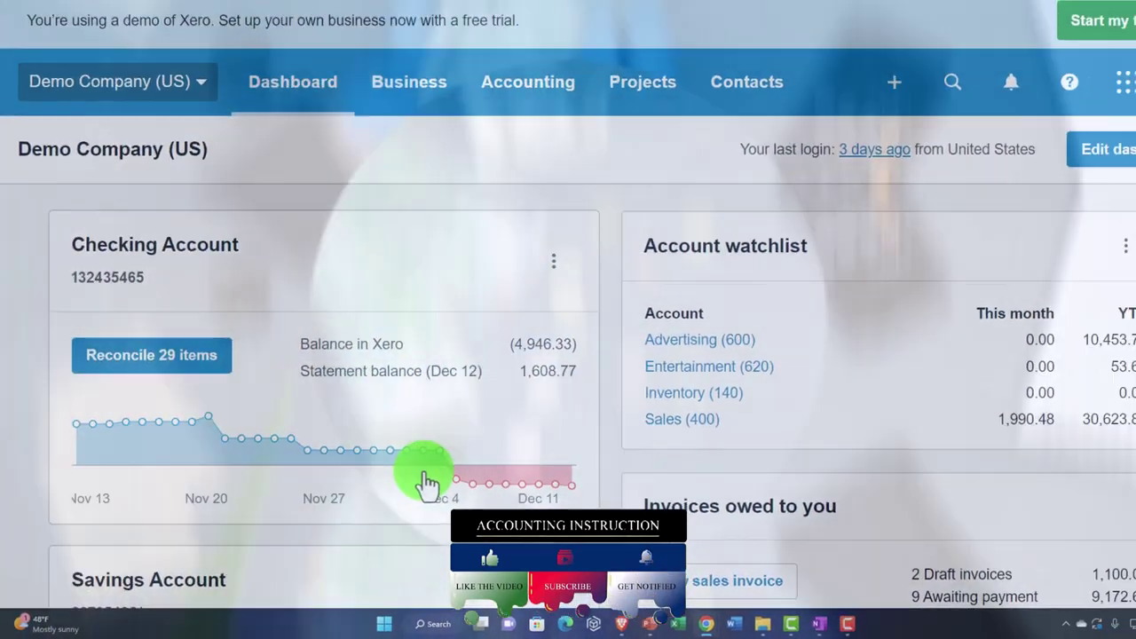
{"action": "scroll", "coordinate": [393, 493], "scroll_direction": "down", "scroll_amount": 2}
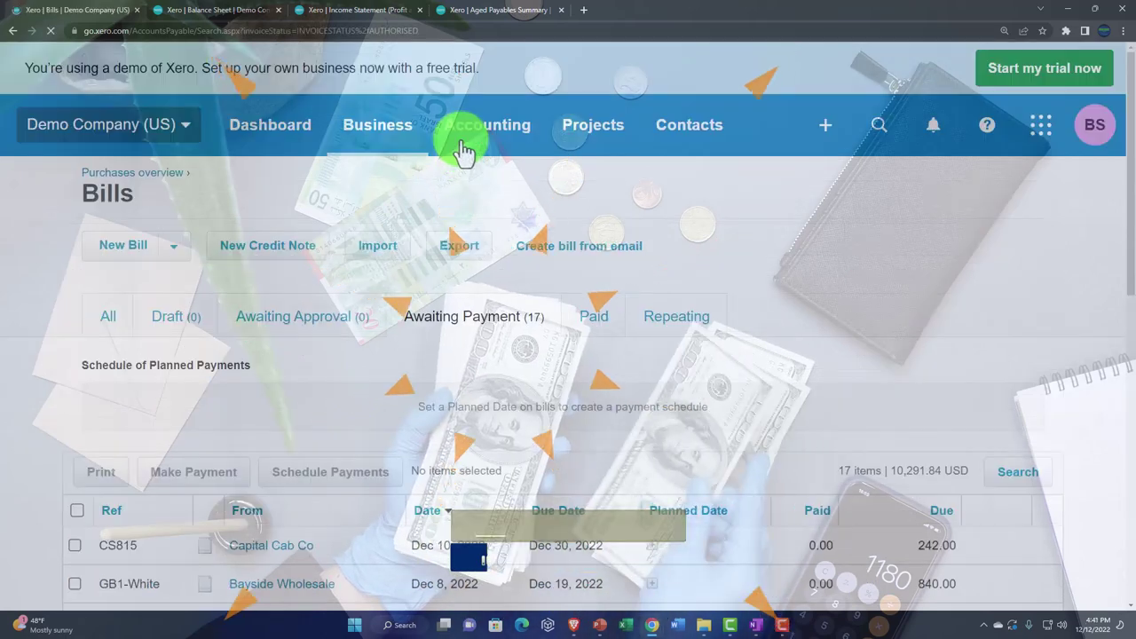
{"action": "scroll", "coordinate": [418, 350], "scroll_direction": "down", "scroll_amount": 4}
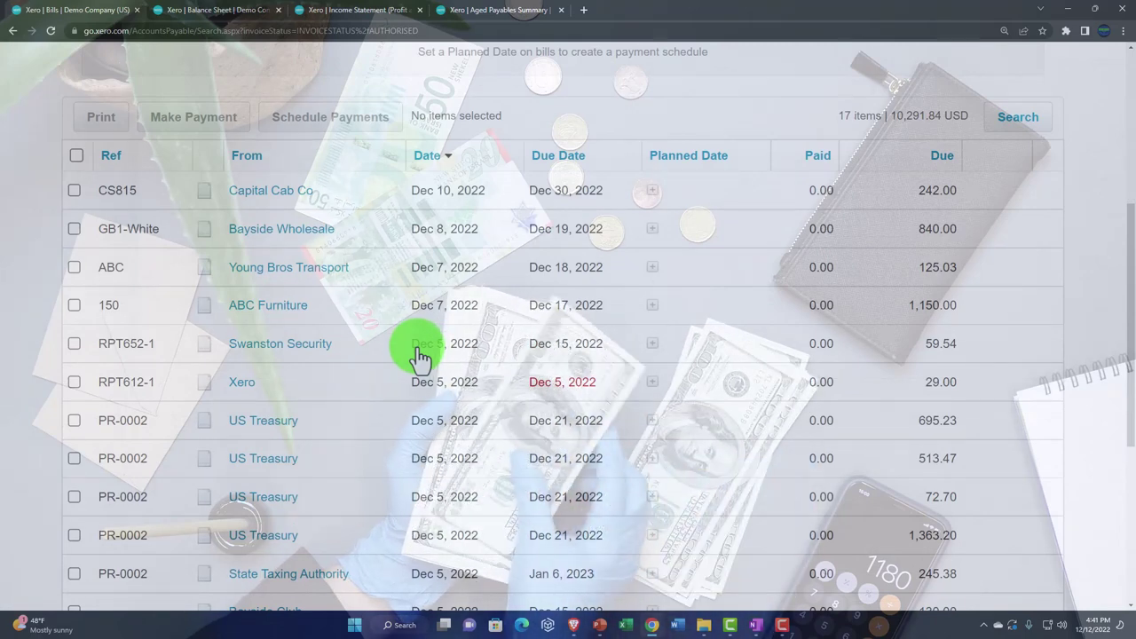
{"action": "scroll", "coordinate": [420, 355], "scroll_direction": "down", "scroll_amount": 4}
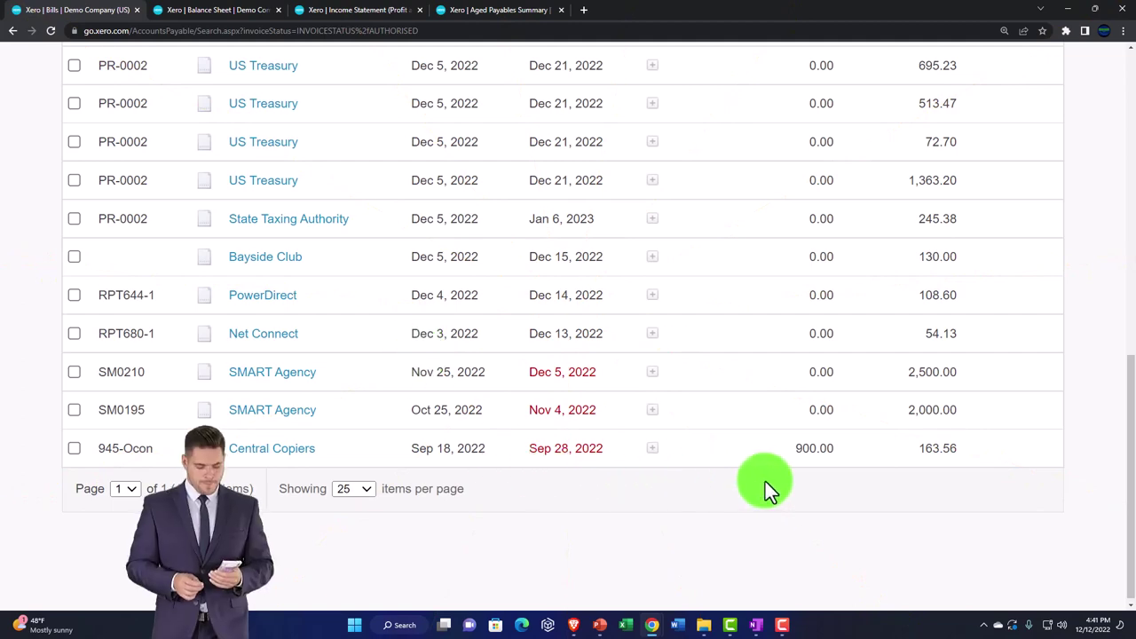
{"action": "scroll", "coordinate": [765, 481], "scroll_direction": "up", "scroll_amount": 4}
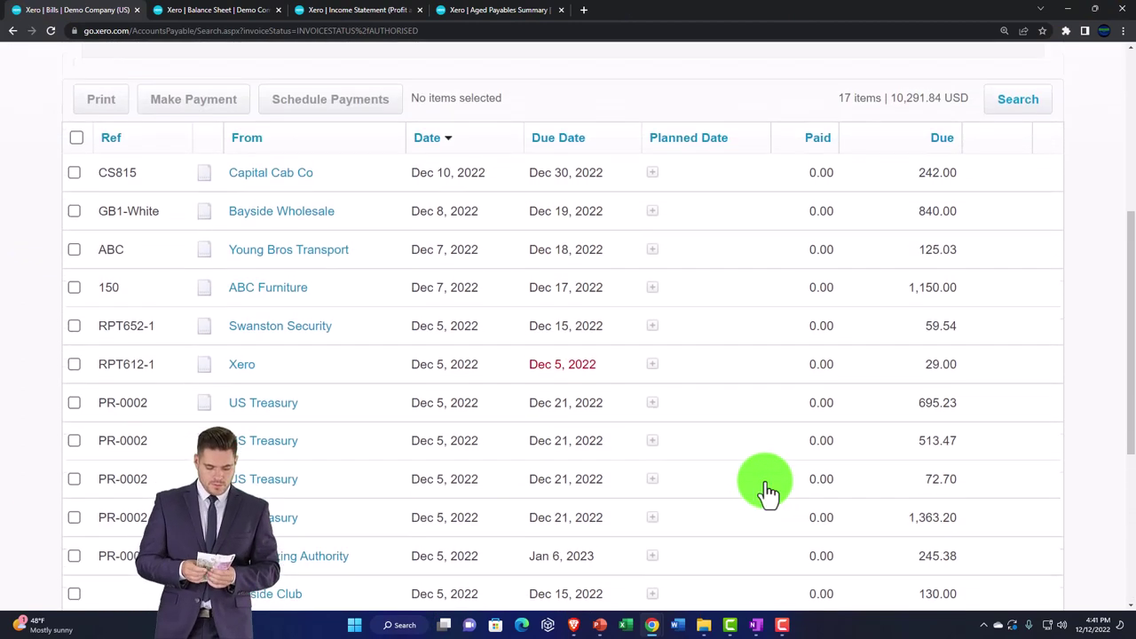
{"action": "scroll", "coordinate": [765, 486], "scroll_direction": "up", "scroll_amount": 1}
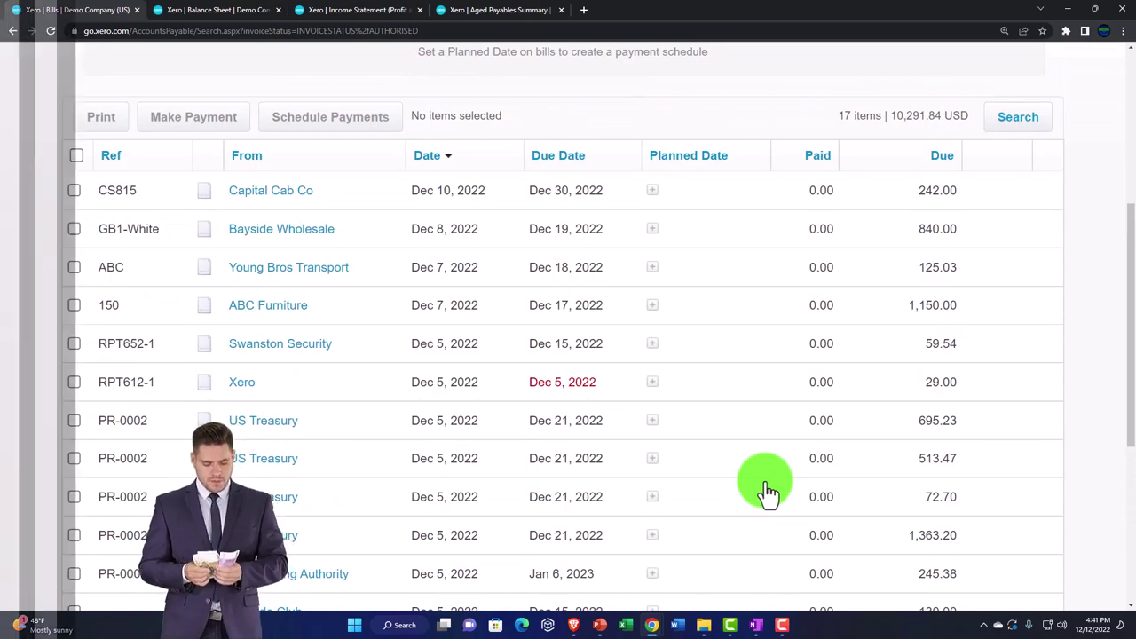
{"action": "scroll", "coordinate": [701, 390], "scroll_direction": "up", "scroll_amount": 2}
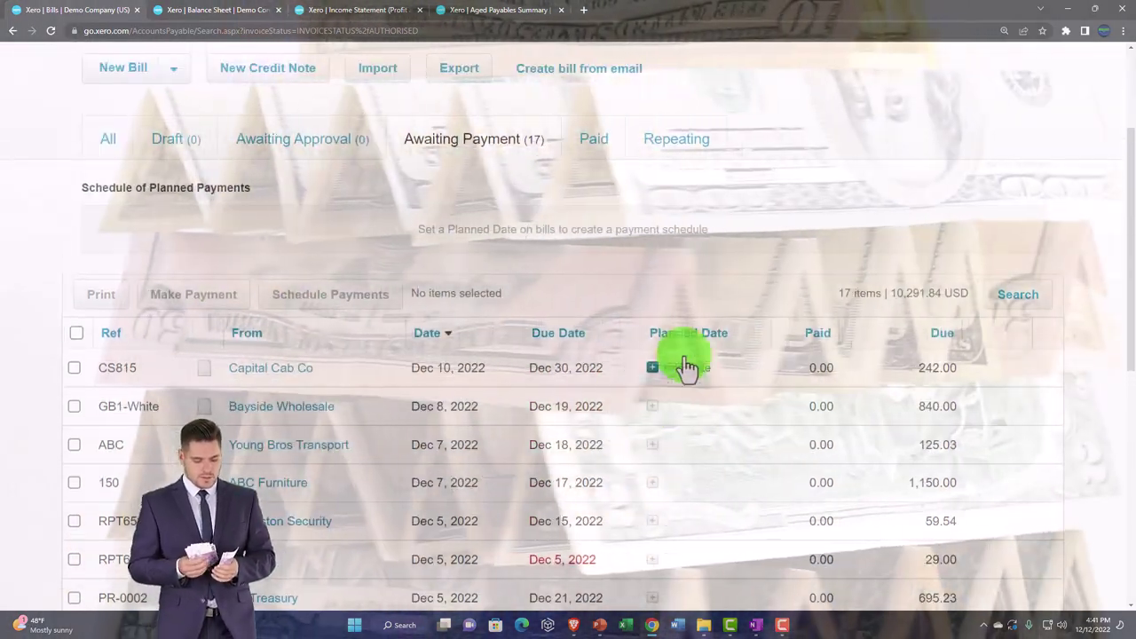
{"action": "scroll", "coordinate": [539, 171], "scroll_direction": "up", "scroll_amount": 1}
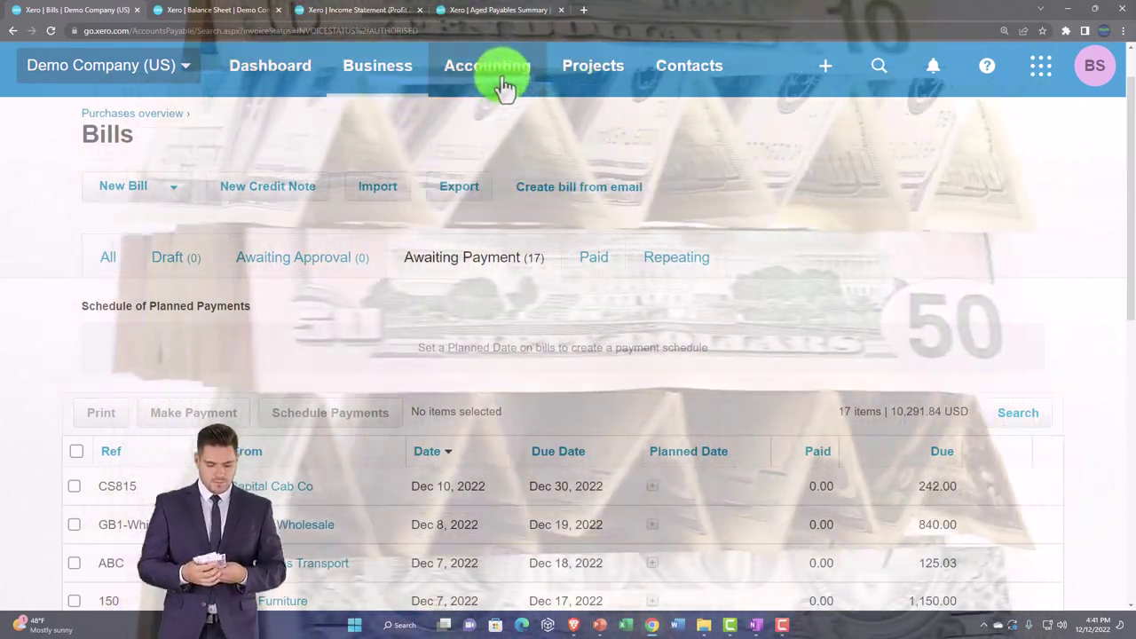
- Filter contacts to Suppliers and review each supplier's phone, e-mail and amount owed
{"action": "left_click", "coordinate": [688, 71]}
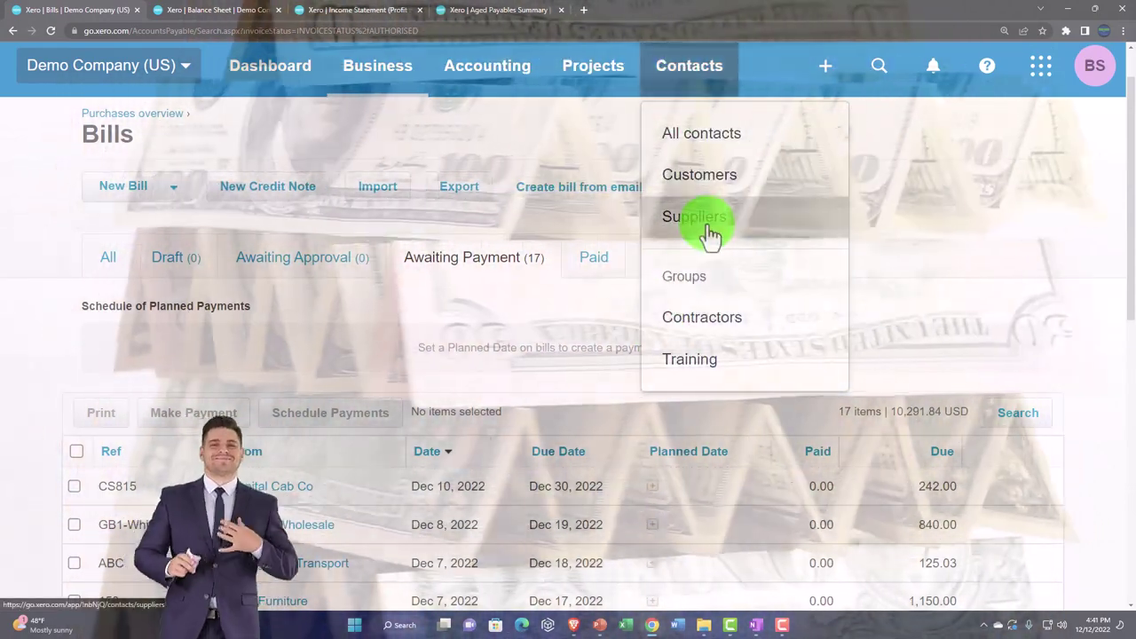
{"action": "left_click", "coordinate": [709, 229]}
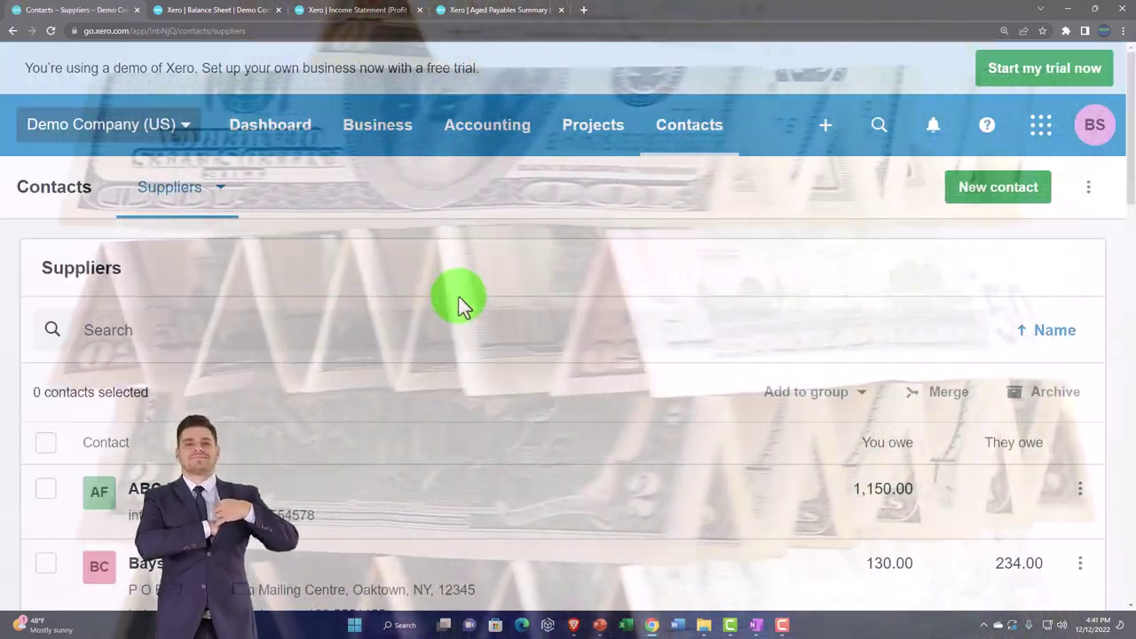
{"action": "scroll", "coordinate": [459, 296], "scroll_direction": "down", "scroll_amount": 3}
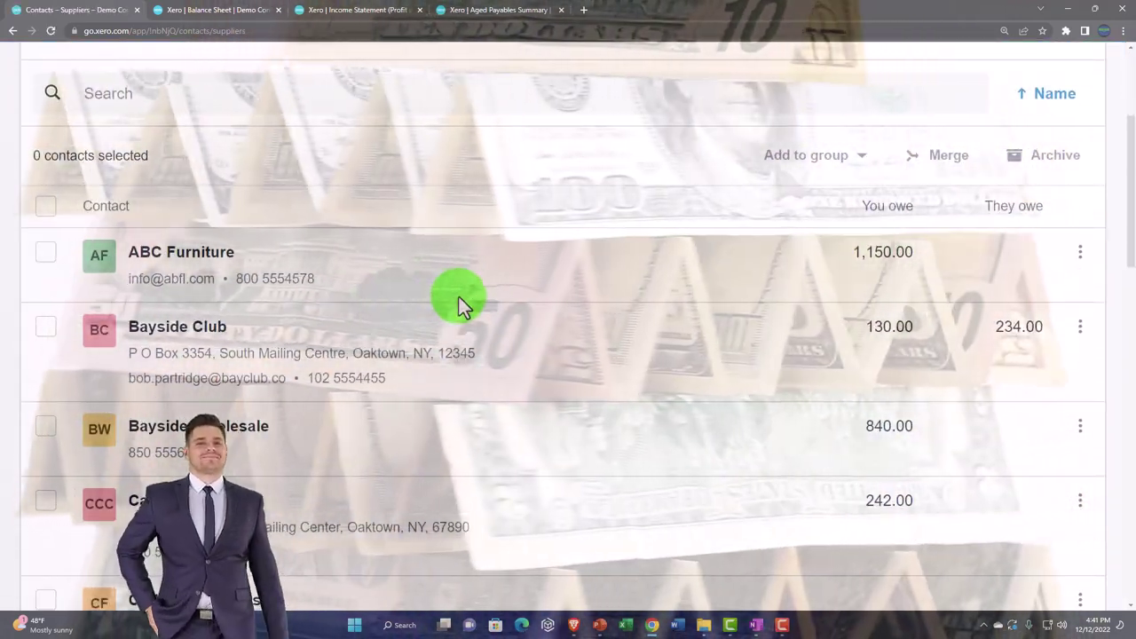
{"action": "scroll", "coordinate": [448, 302], "scroll_direction": "down", "scroll_amount": 2}
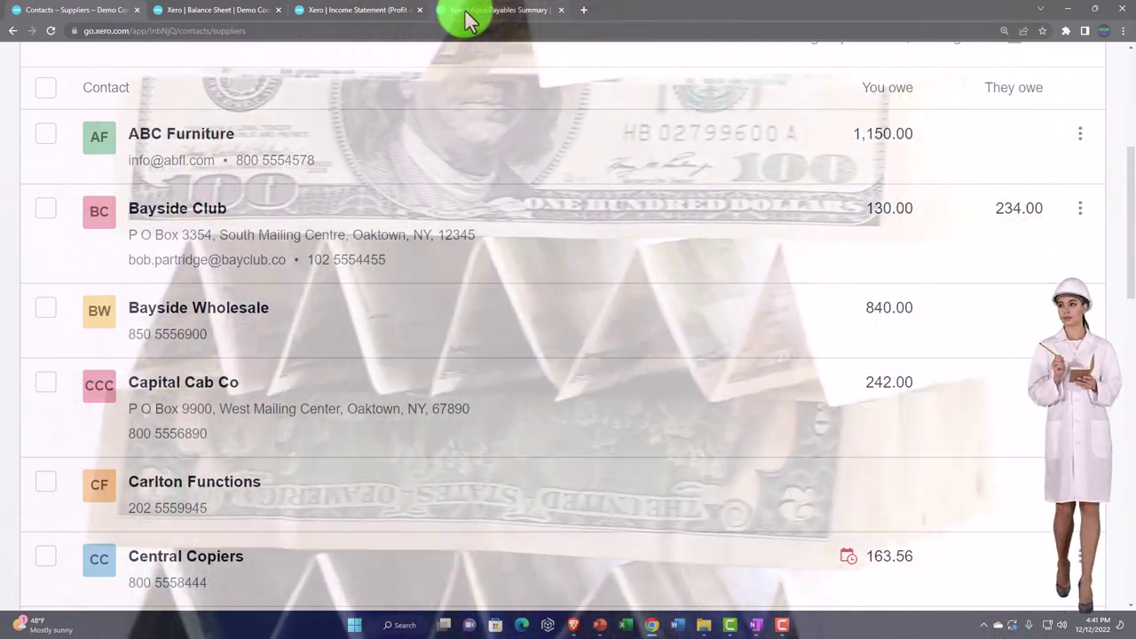
{"action": "left_click", "coordinate": [465, 12]}
{"action": "scroll", "coordinate": [346, 271], "scroll_direction": "up", "scroll_amount": 2}
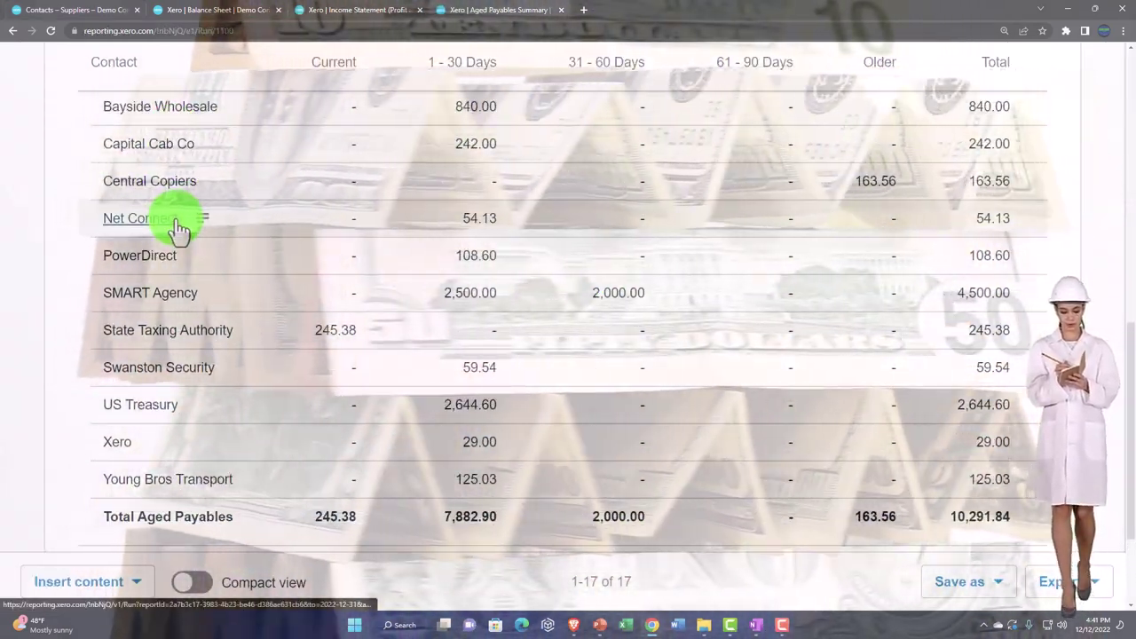
{"action": "scroll", "coordinate": [177, 221], "scroll_direction": "down", "scroll_amount": 3}
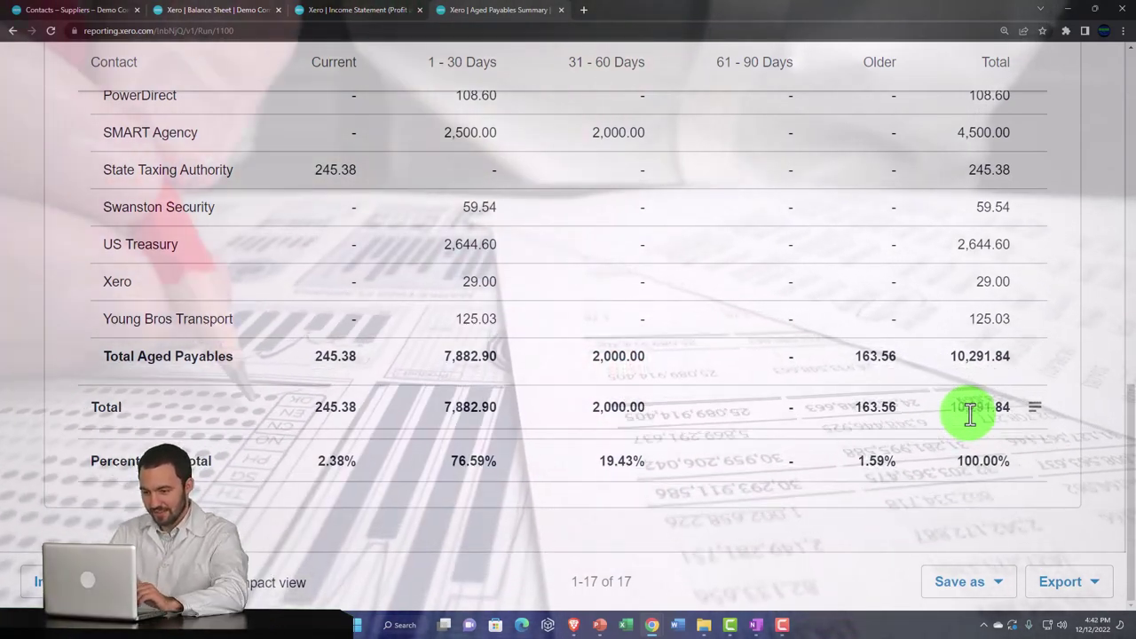
{"action": "scroll", "coordinate": [969, 412], "scroll_direction": "up", "scroll_amount": 5}
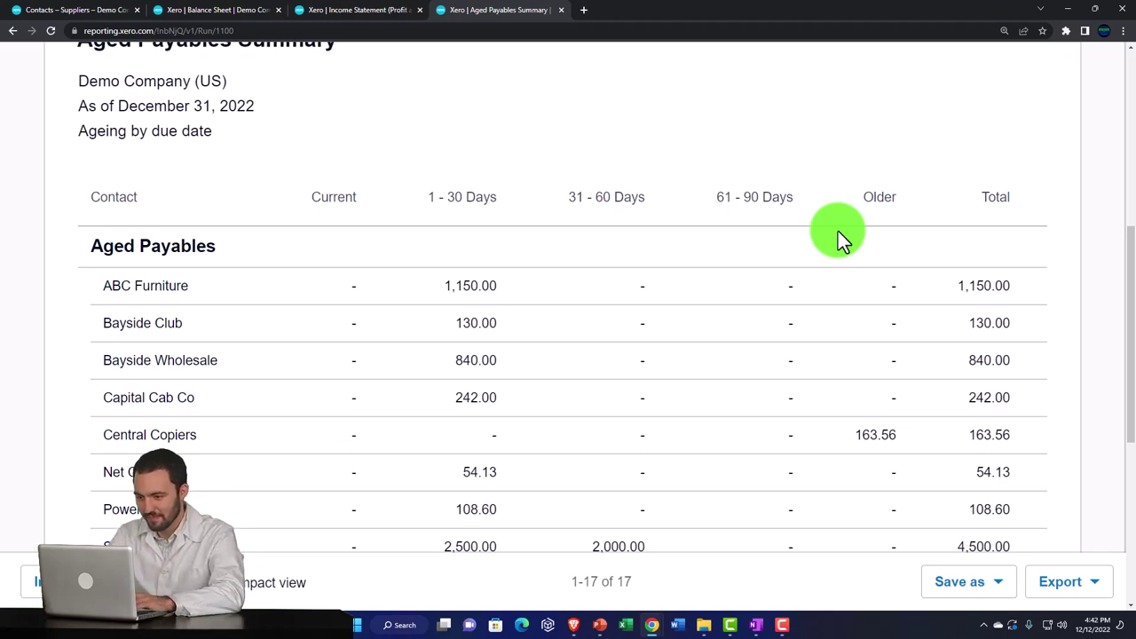
{"action": "scroll", "coordinate": [838, 230], "scroll_direction": "up", "scroll_amount": 4}
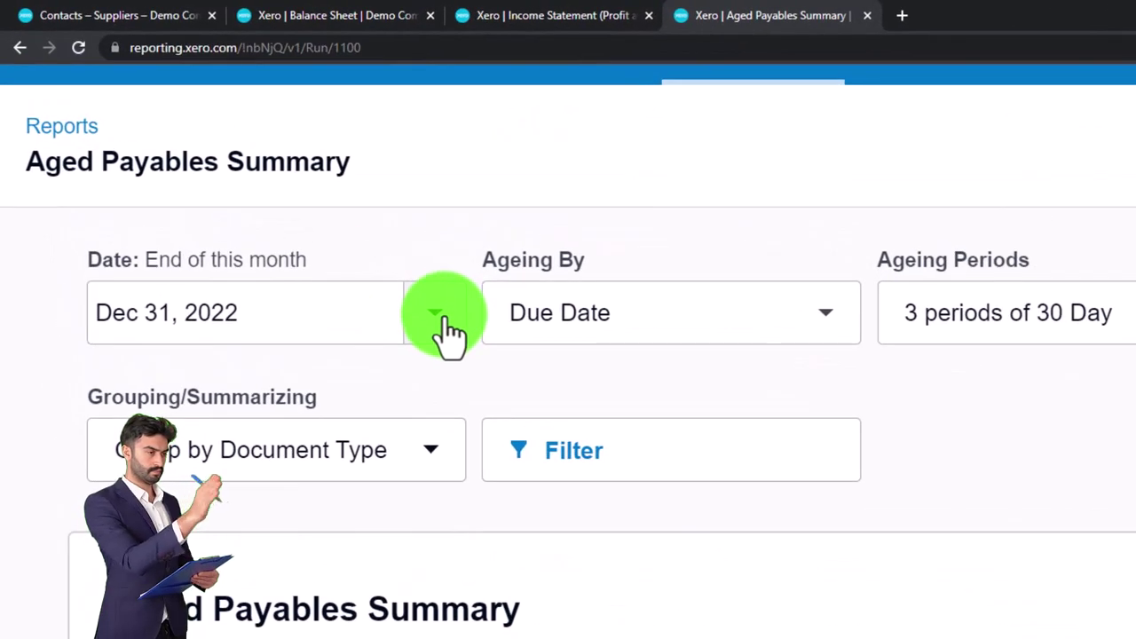
{"action": "left_click", "coordinate": [838, 322]}
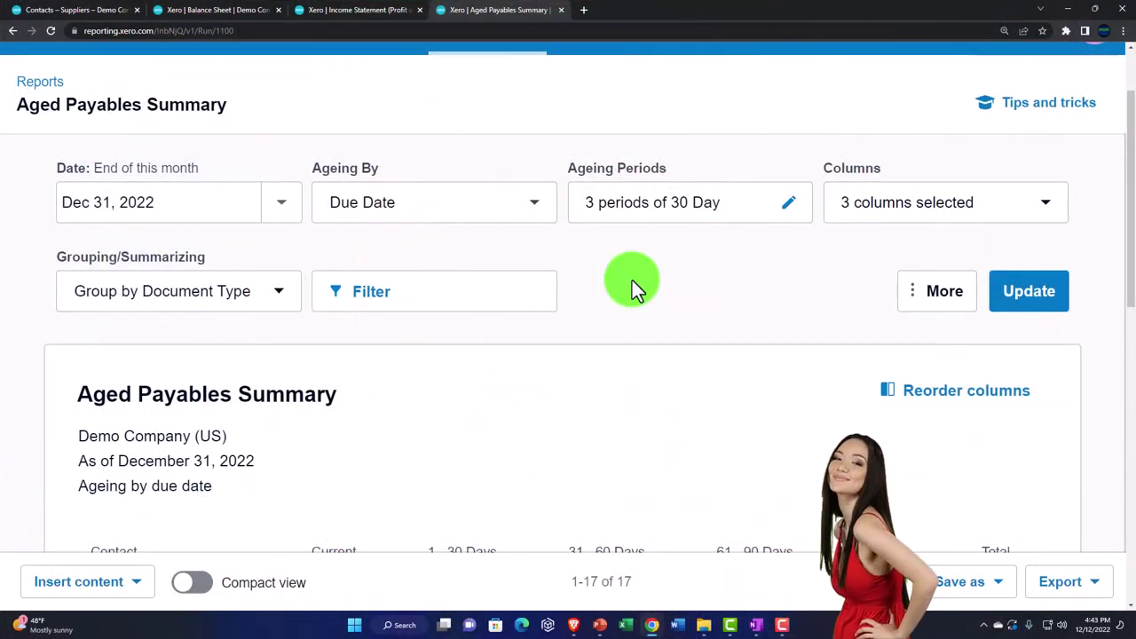
- Set the ageing to 4 periods of 30 days and update the Aged Payables Summary
{"action": "left_click", "coordinate": [723, 216]}
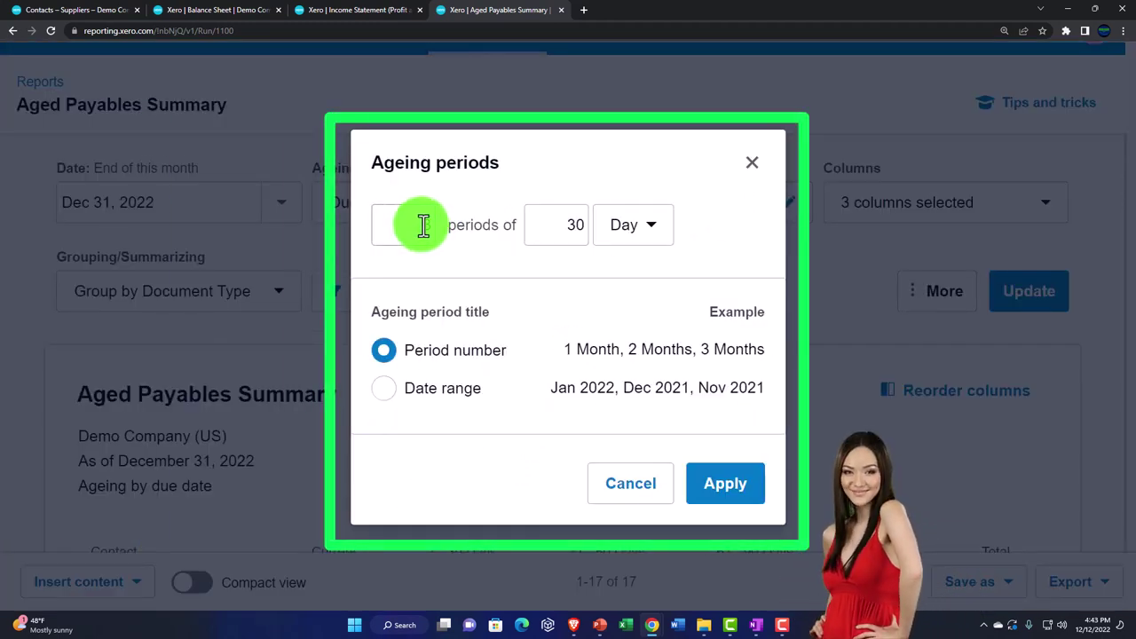
{"action": "key", "text": "Tab"}
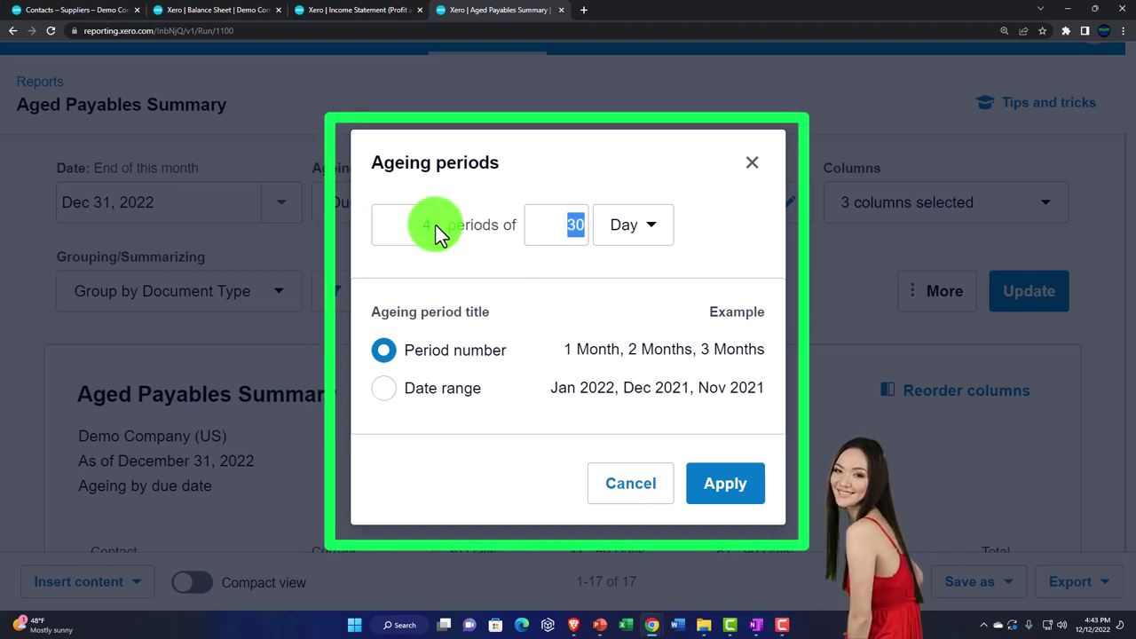
{"action": "left_click", "coordinate": [661, 233]}
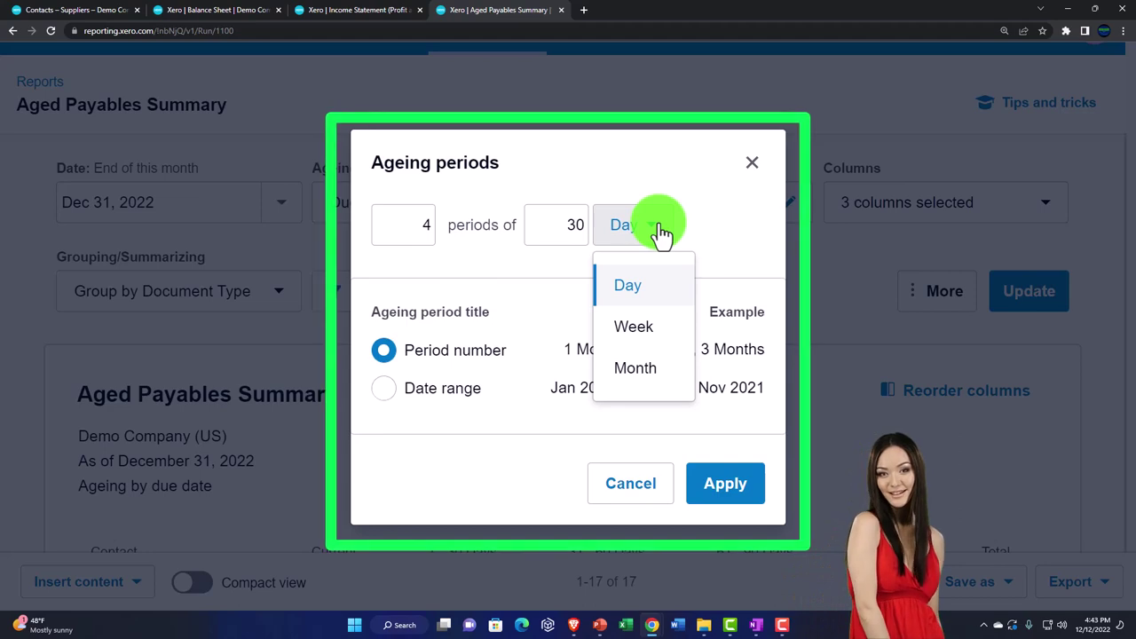
{"action": "left_click", "coordinate": [661, 234]}
{"action": "left_click", "coordinate": [725, 483]}
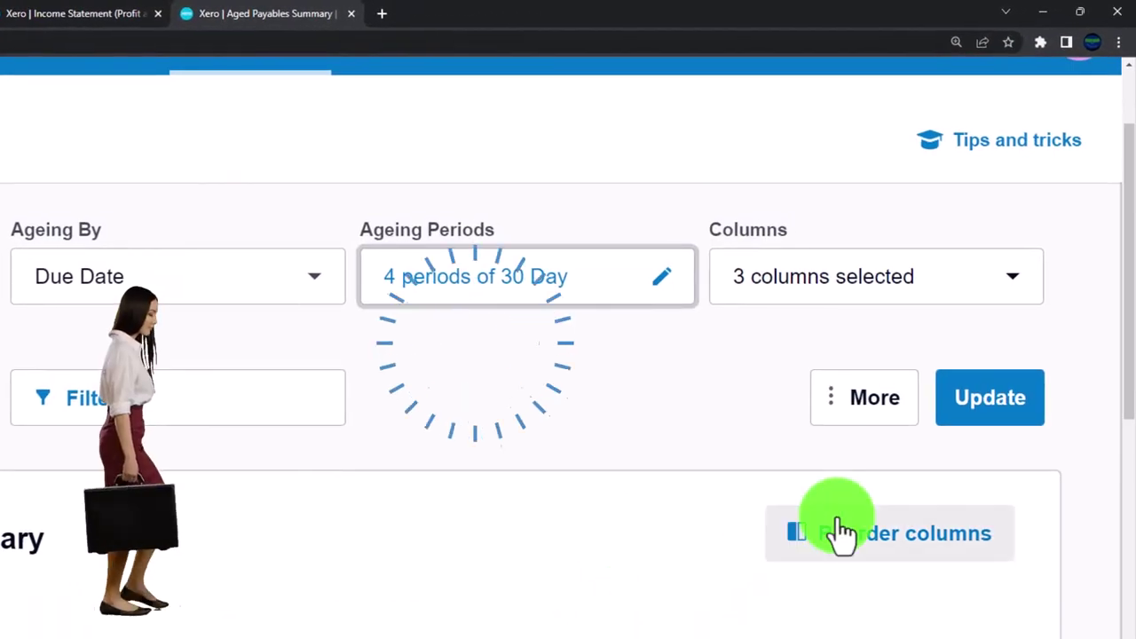
{"action": "left_click", "coordinate": [989, 405]}
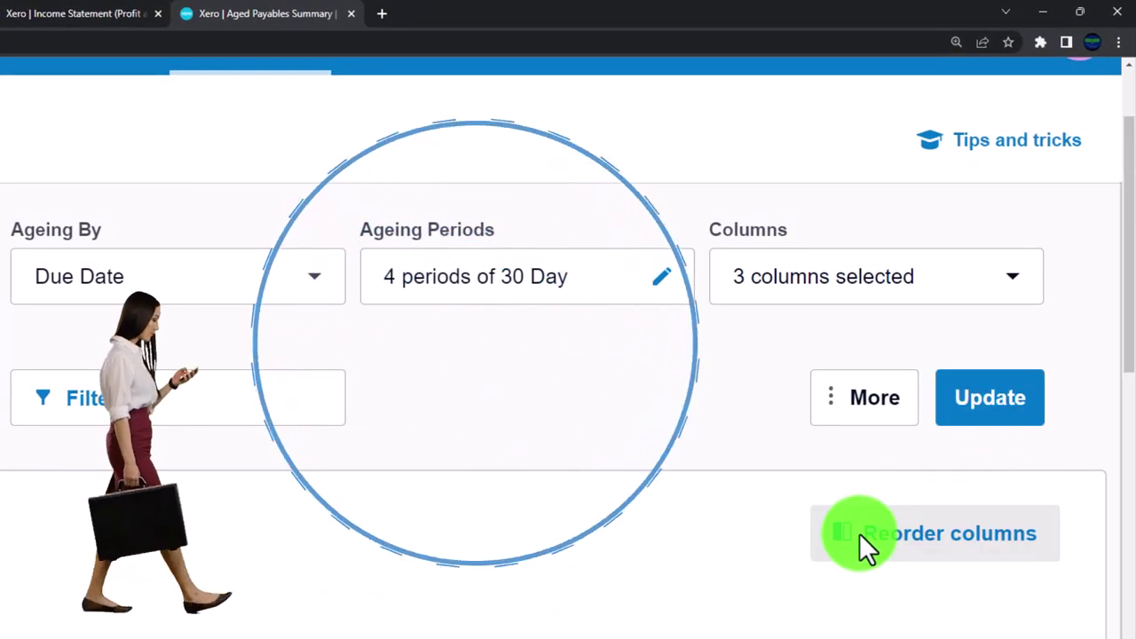
{"action": "scroll", "coordinate": [859, 533], "scroll_direction": "down", "scroll_amount": 3}
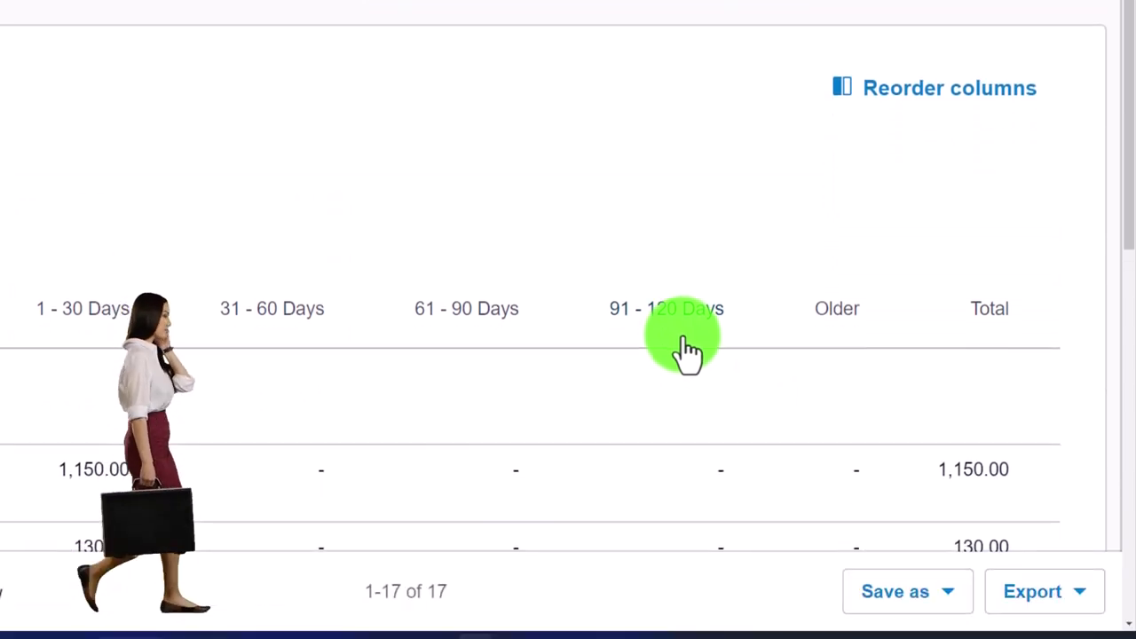
{"action": "scroll", "coordinate": [689, 350], "scroll_direction": "up", "scroll_amount": 3}
- Add the Phone and Email columns to the Aged Payables Summary
{"action": "left_click", "coordinate": [1016, 167]}
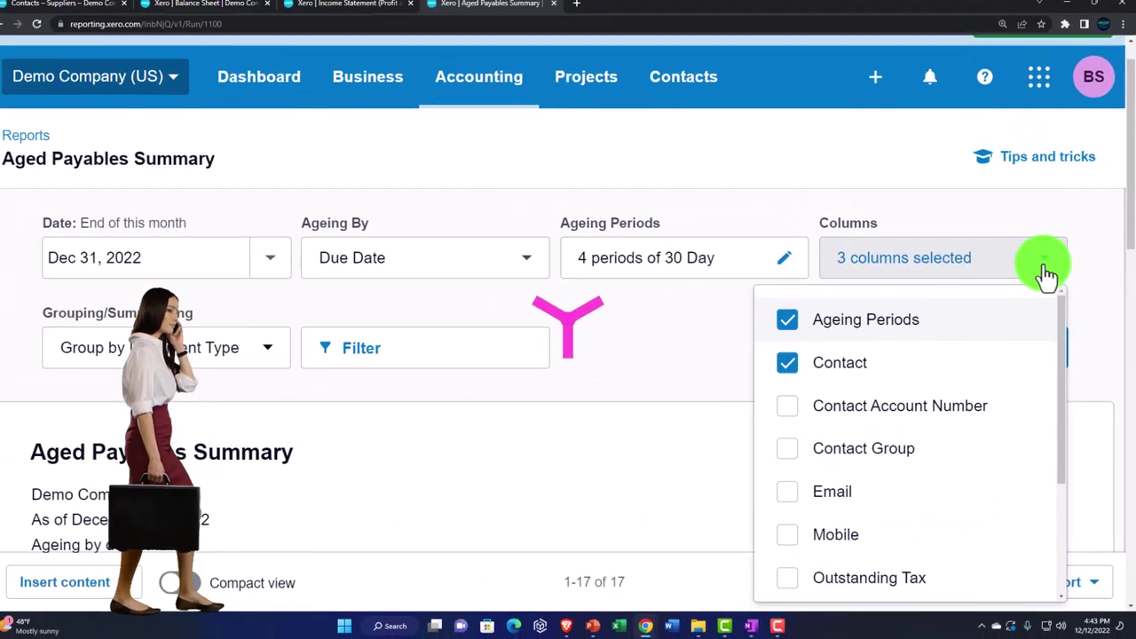
{"action": "scroll", "coordinate": [1020, 323], "scroll_direction": "down", "scroll_amount": 1}
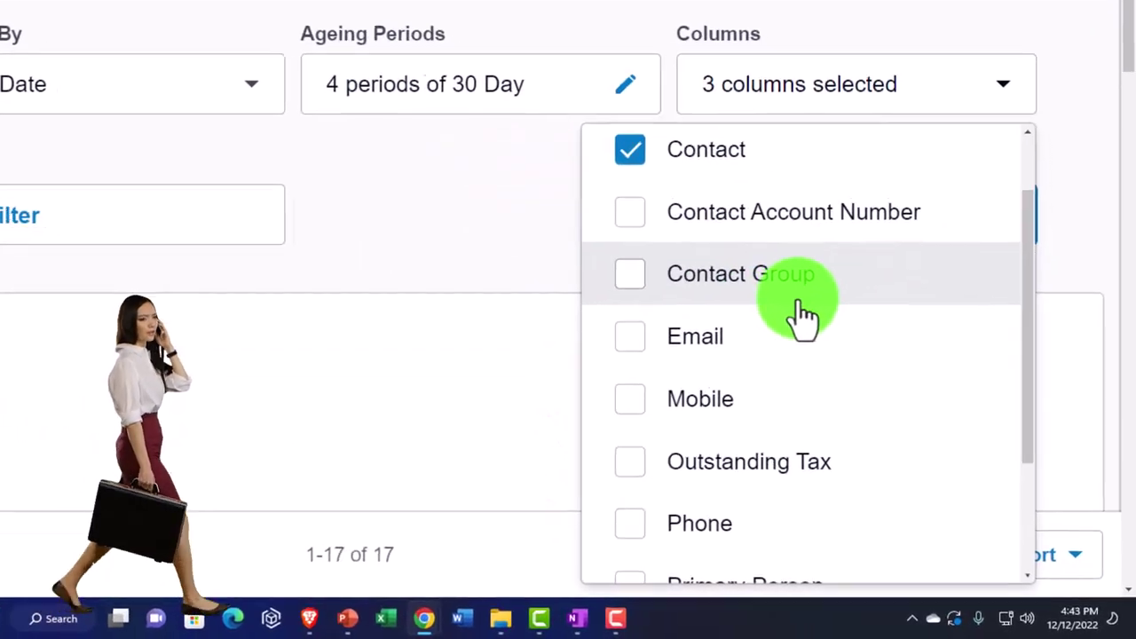
{"action": "scroll", "coordinate": [957, 397], "scroll_direction": "down", "scroll_amount": 1}
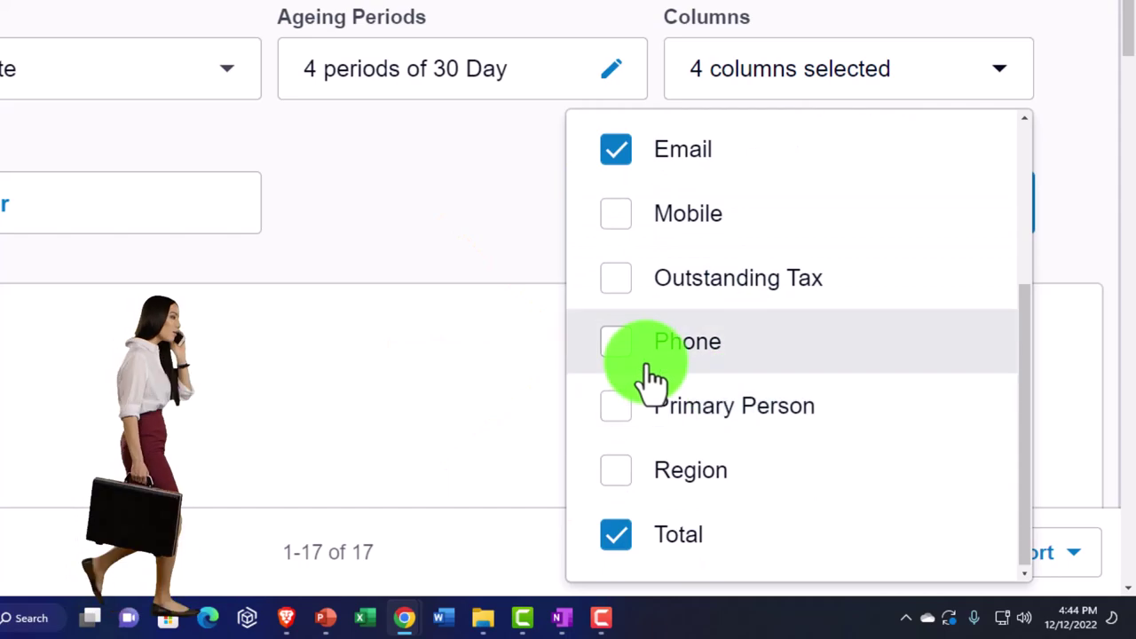
{"action": "left_click", "coordinate": [615, 358]}
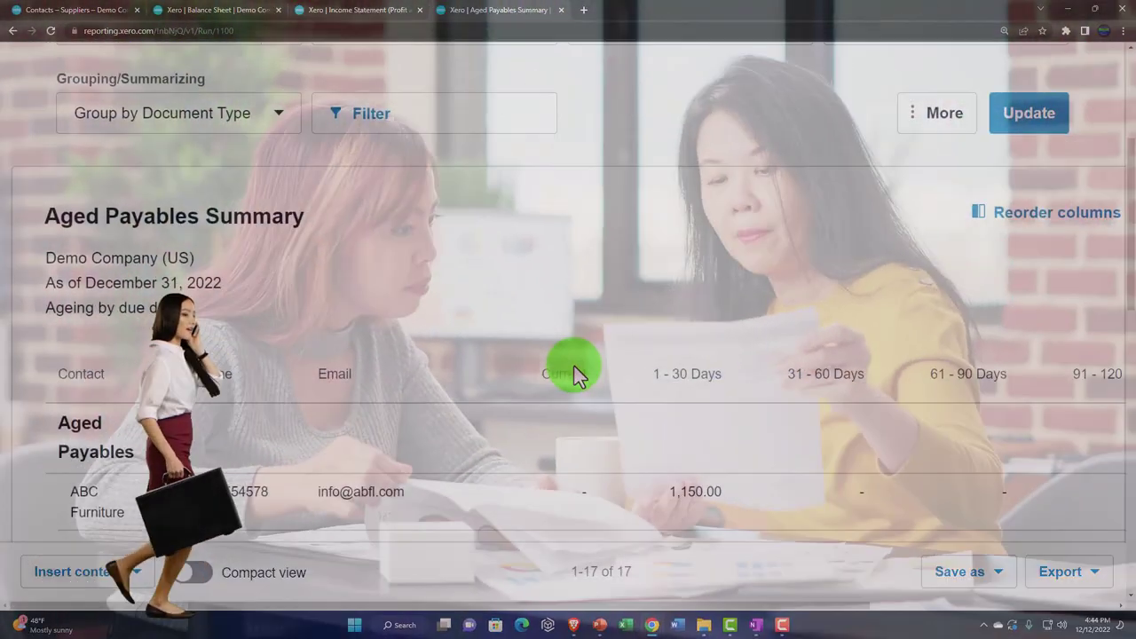
{"action": "scroll", "coordinate": [575, 373], "scroll_direction": "down", "scroll_amount": 3}
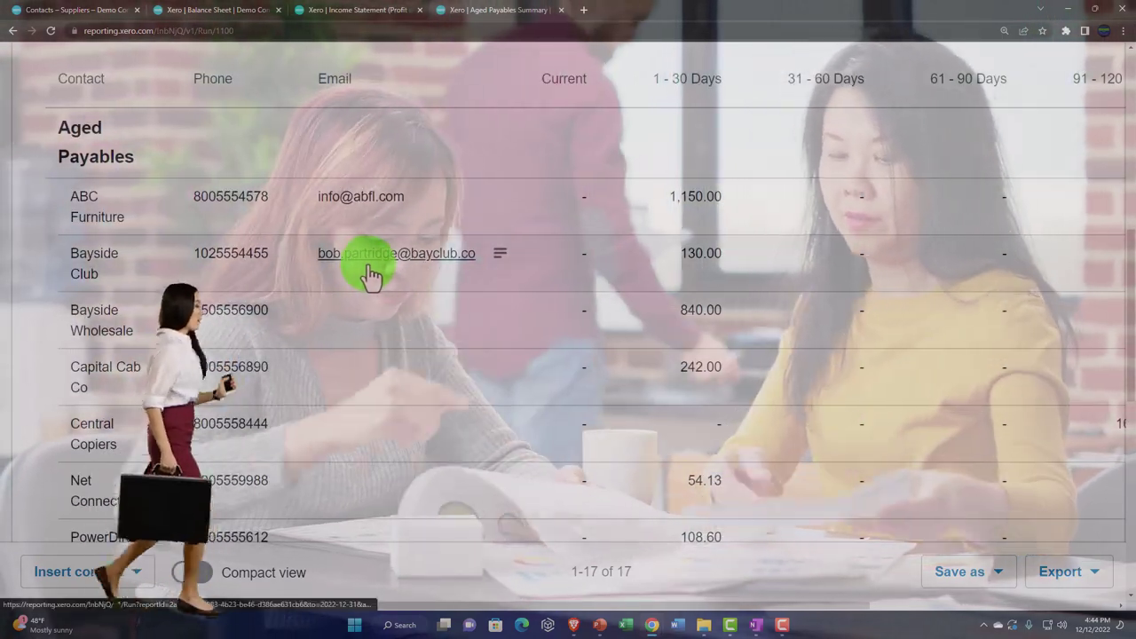
{"action": "scroll", "coordinate": [371, 275], "scroll_direction": "up", "scroll_amount": 2}
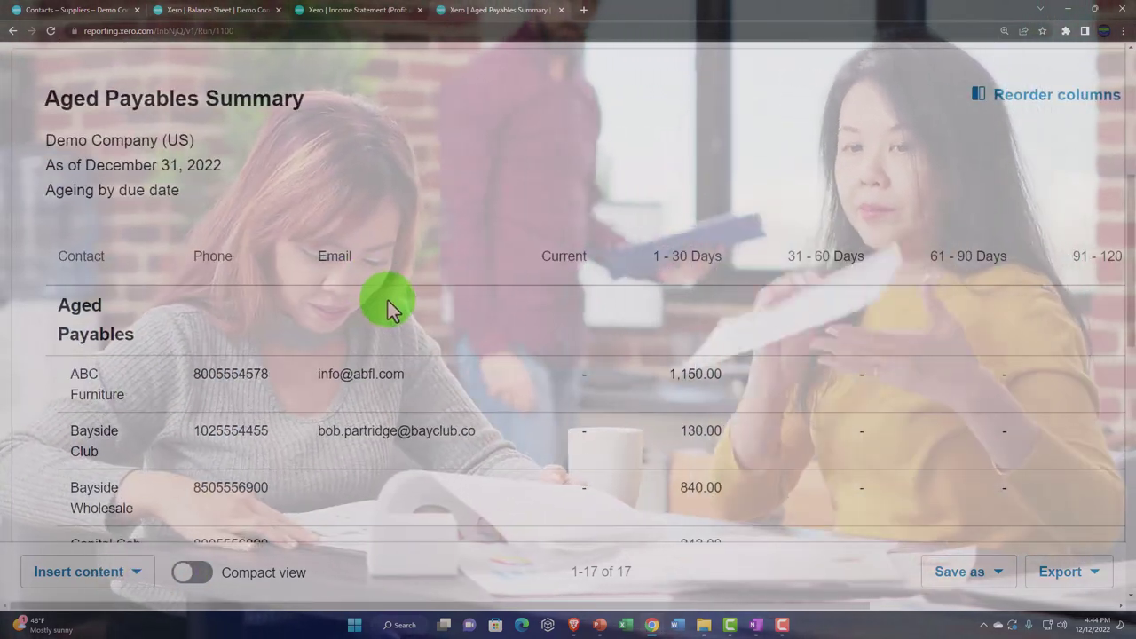
{"action": "scroll", "coordinate": [387, 299], "scroll_direction": "up", "scroll_amount": 2}
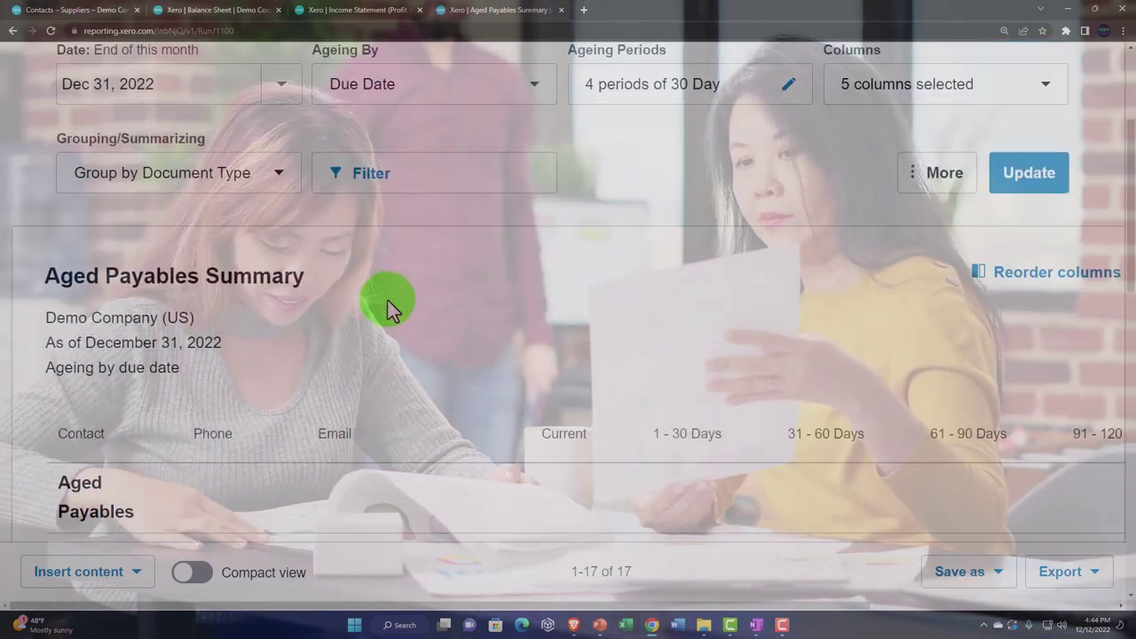
{"action": "scroll", "coordinate": [405, 339], "scroll_direction": "up", "scroll_amount": 1}
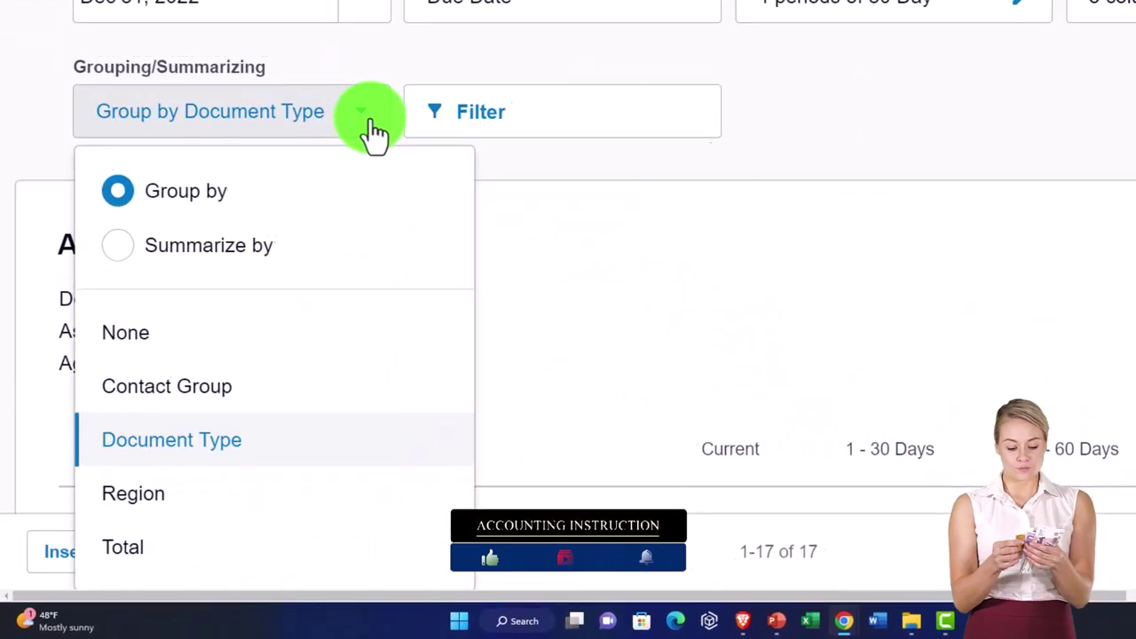
- Check the grouping and filter options, leaving both unchanged
{"action": "left_click", "coordinate": [399, 100]}
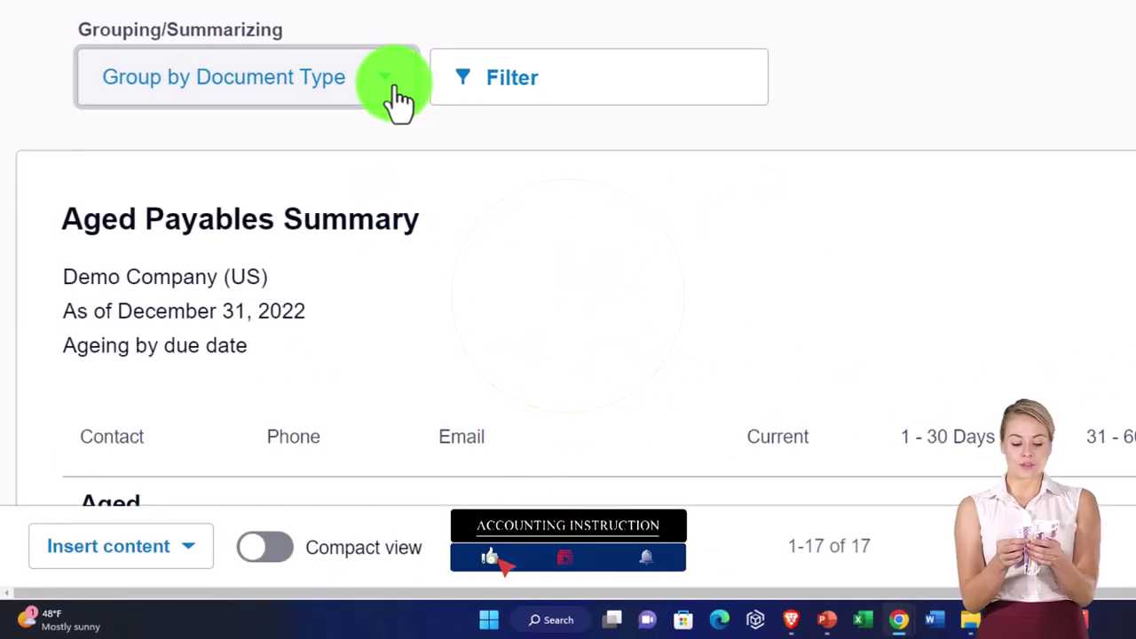
{"action": "left_click", "coordinate": [586, 99]}
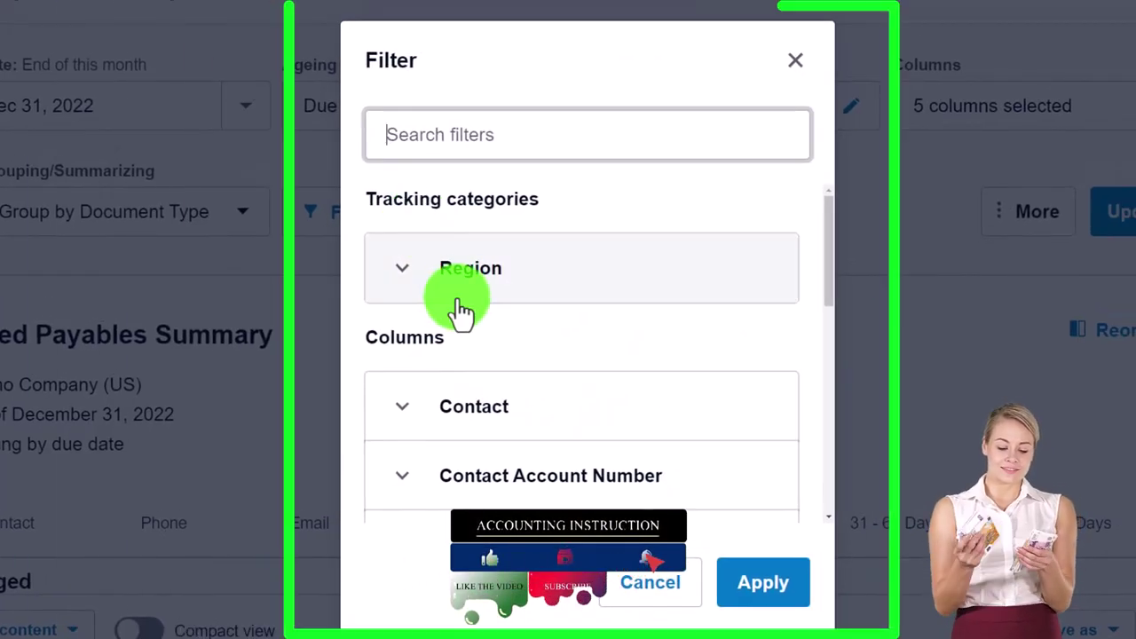
{"action": "scroll", "coordinate": [476, 300], "scroll_direction": "down", "scroll_amount": 2}
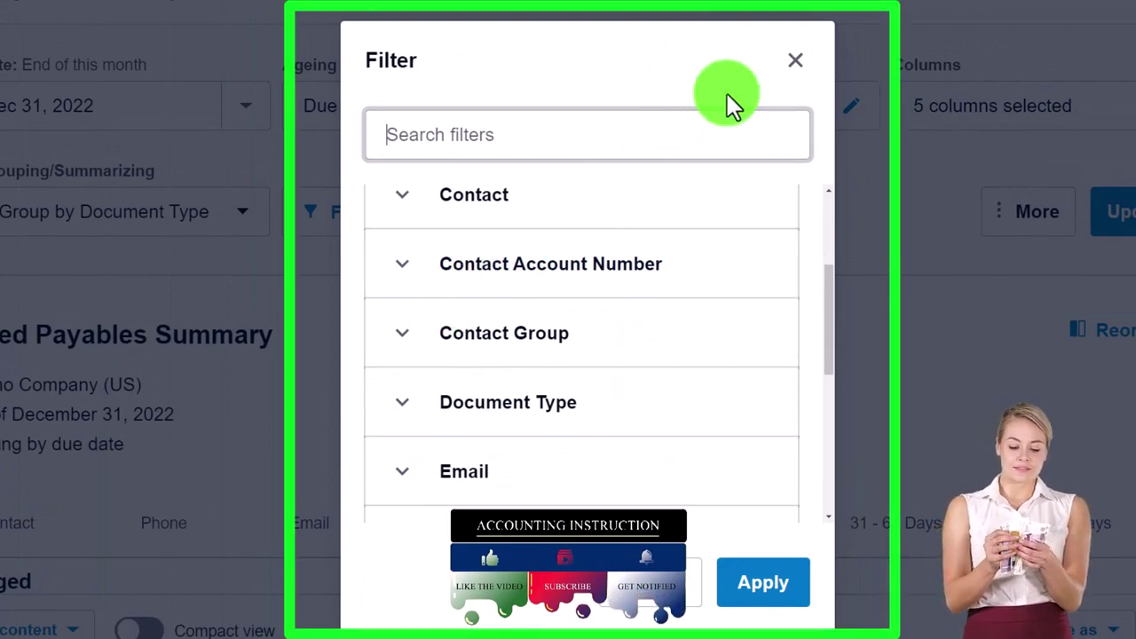
{"action": "left_click", "coordinate": [795, 60]}
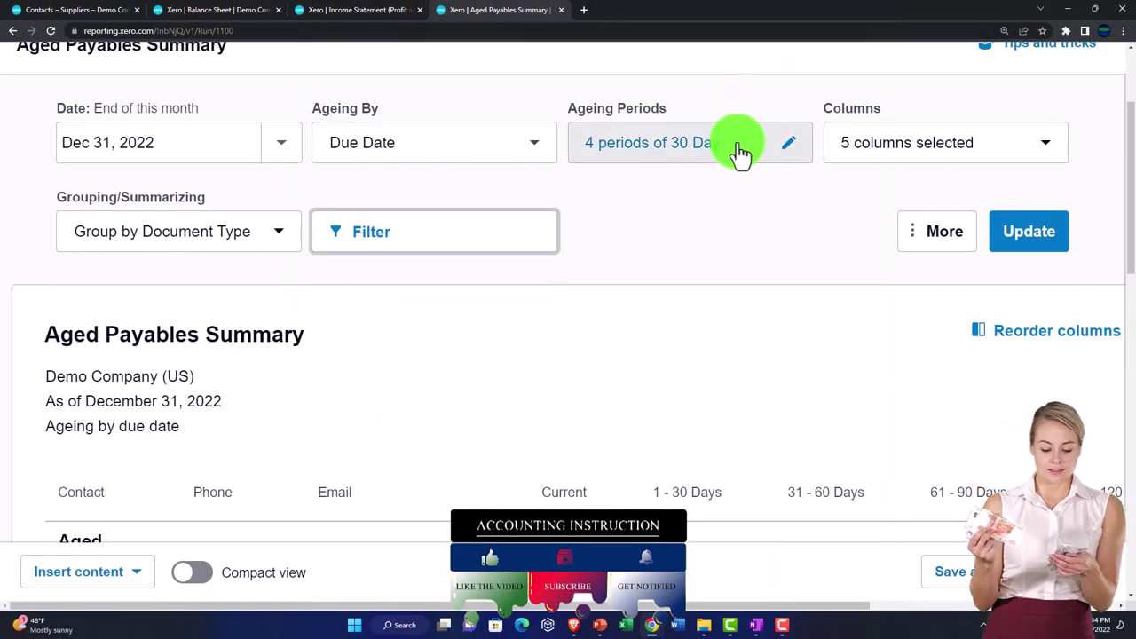
{"action": "left_click", "coordinate": [218, 11]}
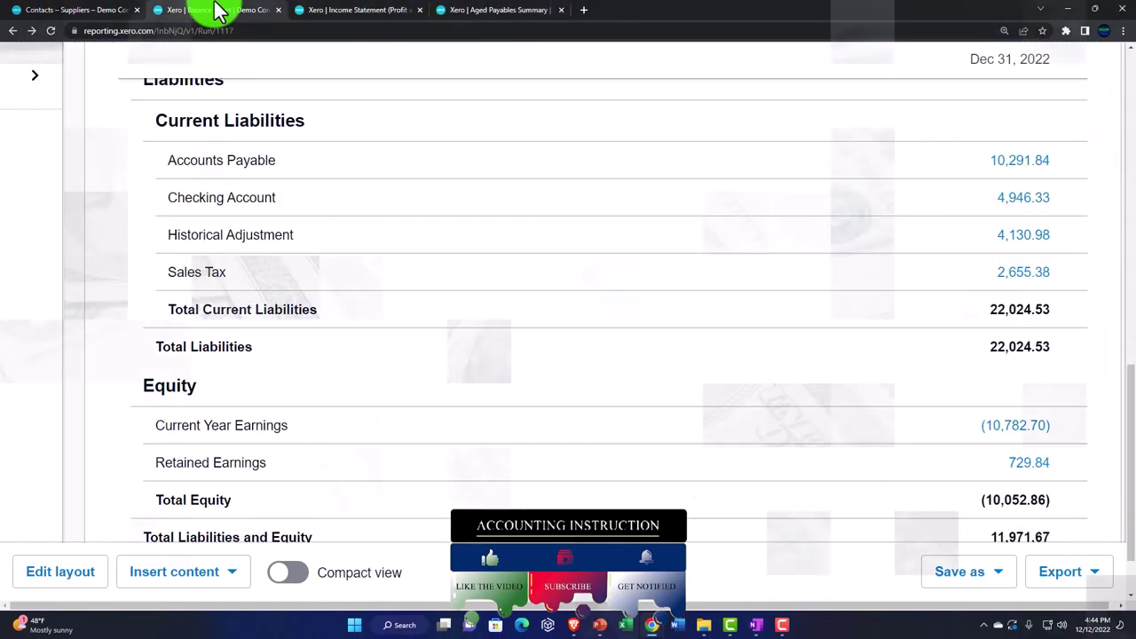
{"action": "scroll", "coordinate": [603, 300], "scroll_direction": "up", "scroll_amount": 1}
{"action": "scroll", "coordinate": [603, 300], "scroll_direction": "up", "scroll_amount": 1}
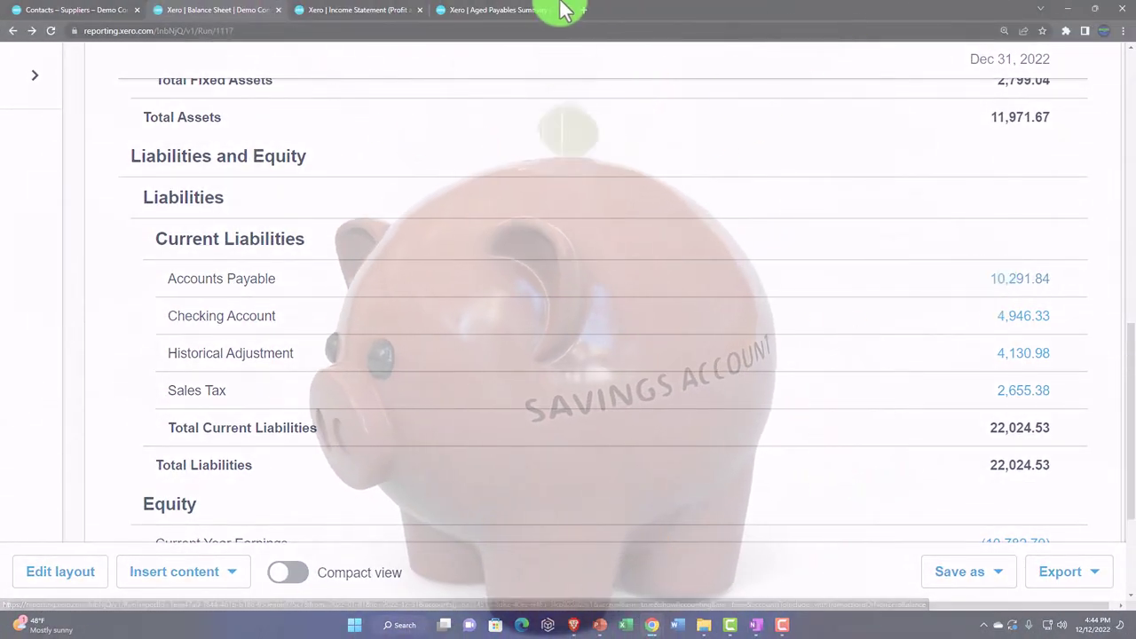
{"action": "left_click", "coordinate": [500, 9]}
{"action": "scroll", "coordinate": [590, 385], "scroll_direction": "down", "scroll_amount": 2}
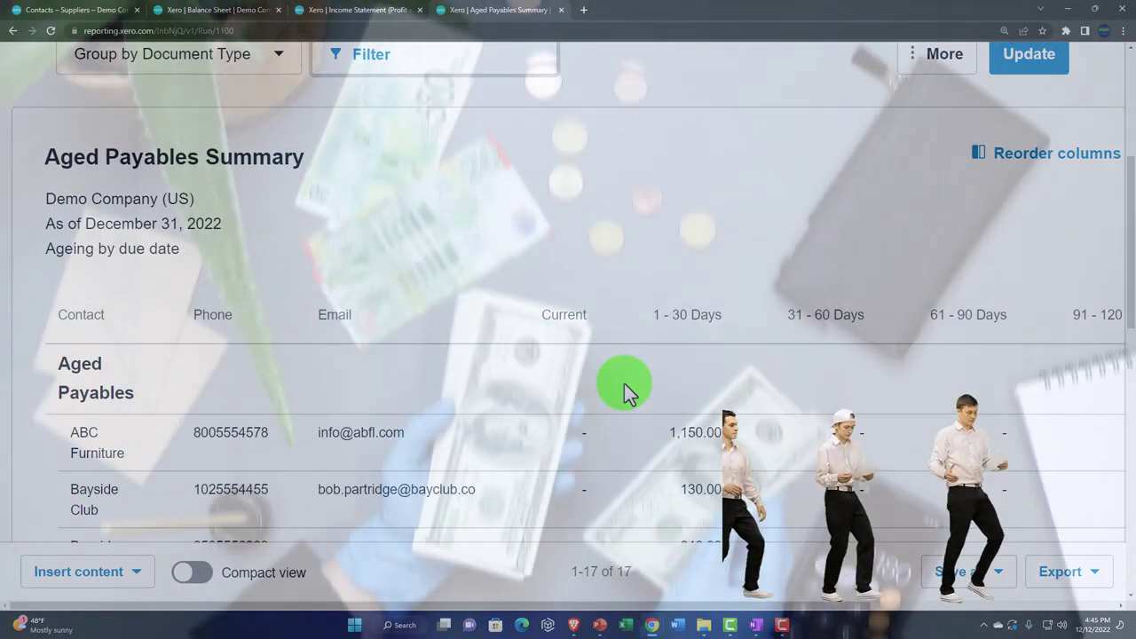
- From the Suppliers list, return to Bills to pay and show the Awaiting Payment tab
{"action": "left_click", "coordinate": [77, 11]}
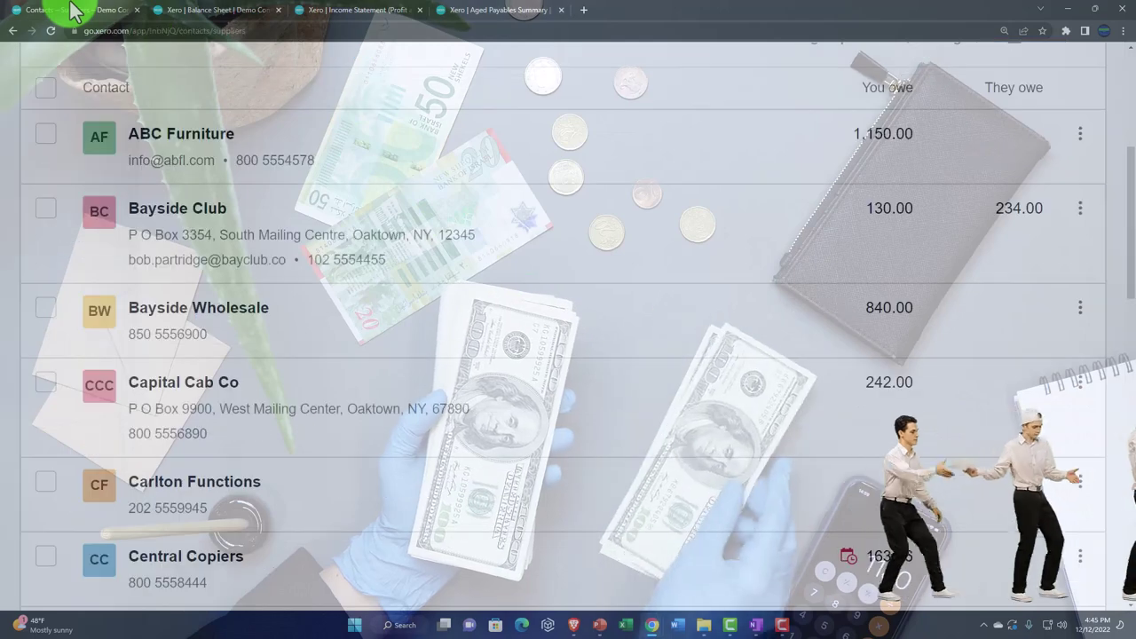
{"action": "scroll", "coordinate": [319, 343], "scroll_direction": "up", "scroll_amount": 2}
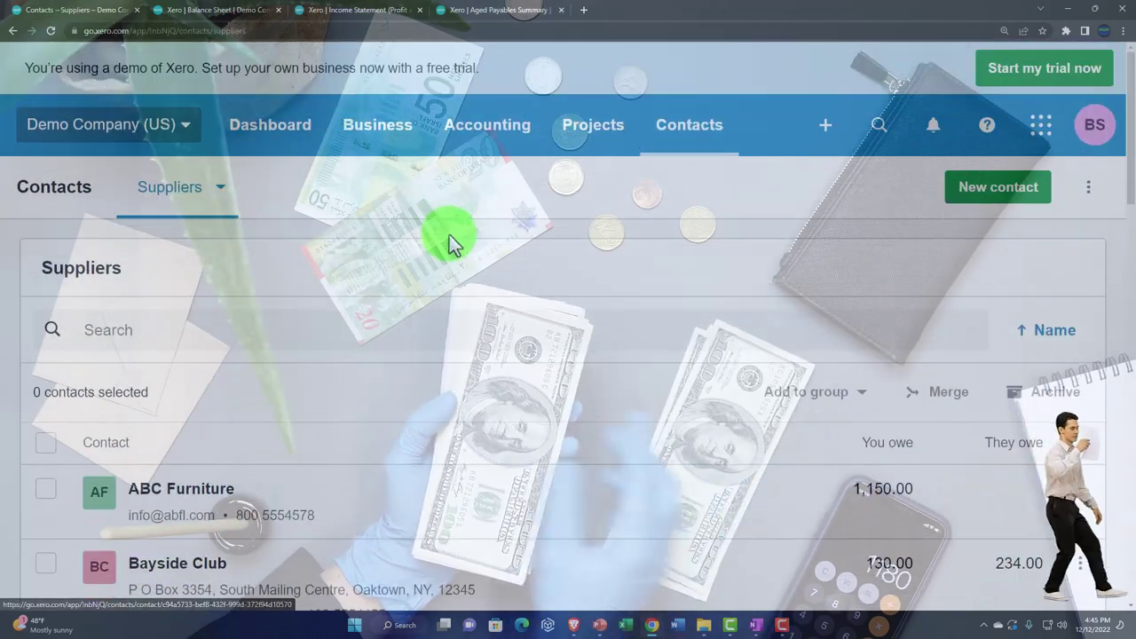
{"action": "left_click", "coordinate": [394, 149]}
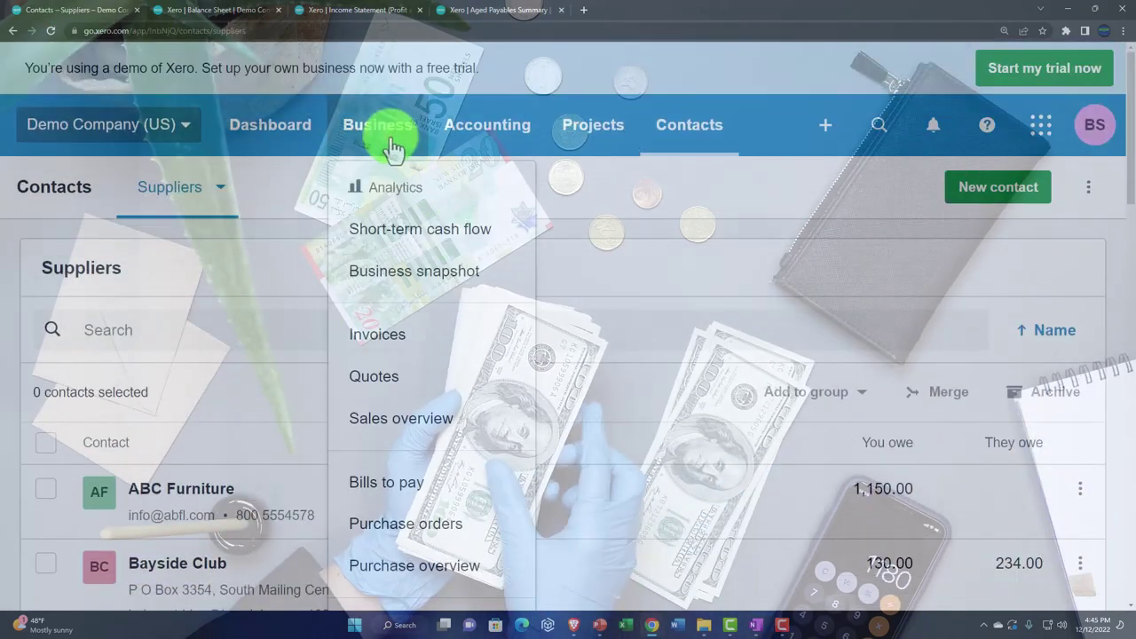
{"action": "left_click", "coordinate": [390, 484]}
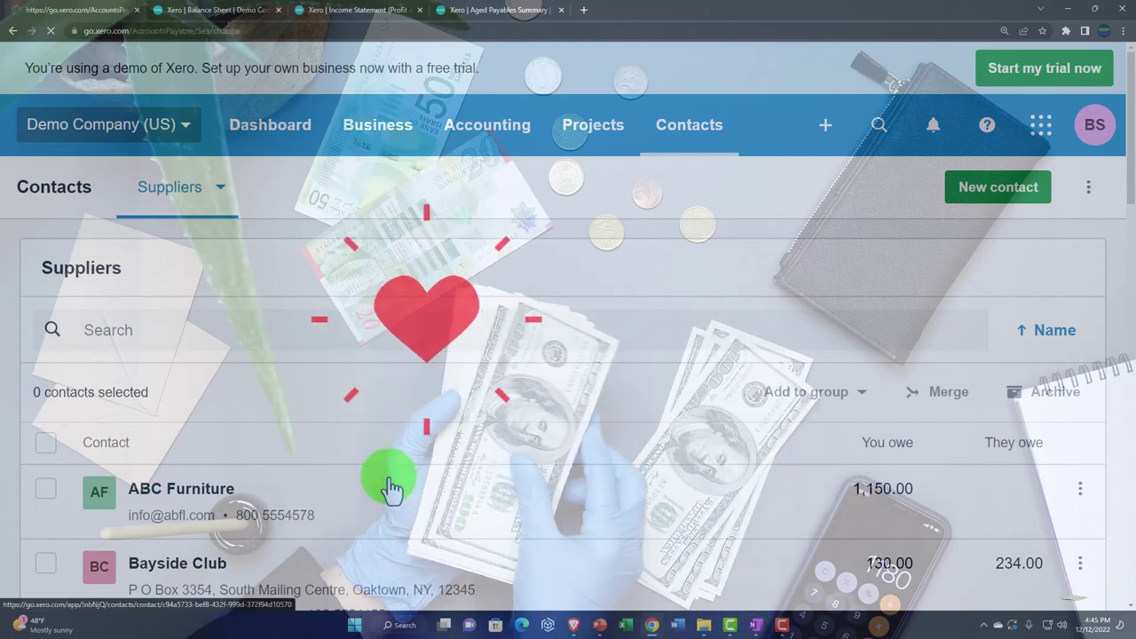
{"action": "scroll", "coordinate": [388, 482], "scroll_direction": "down", "scroll_amount": 3}
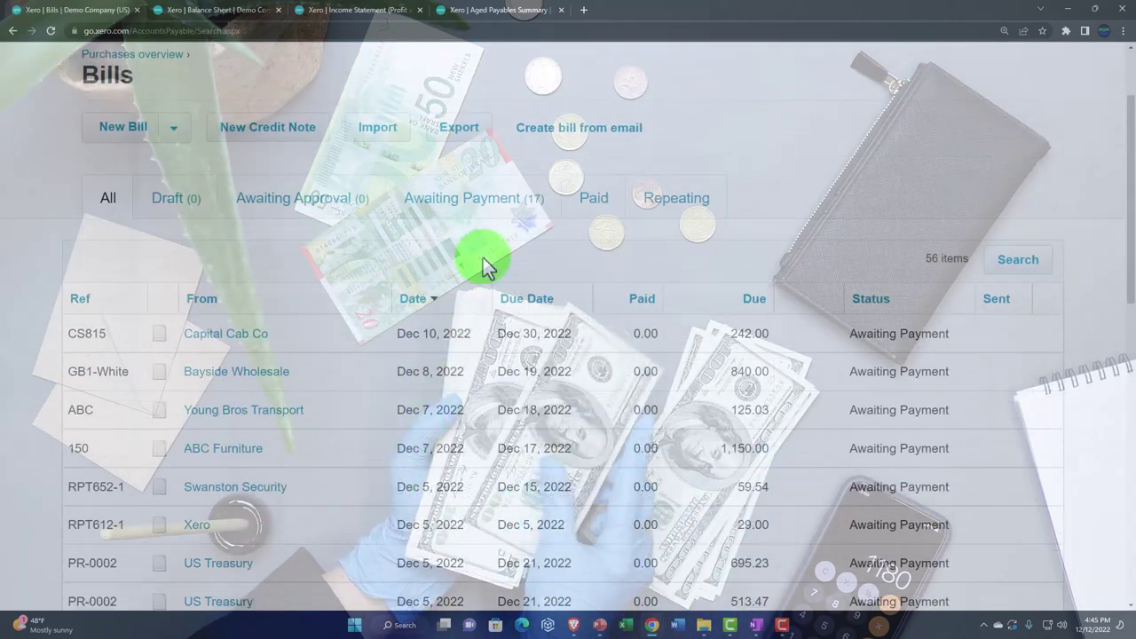
{"action": "left_click", "coordinate": [480, 210]}
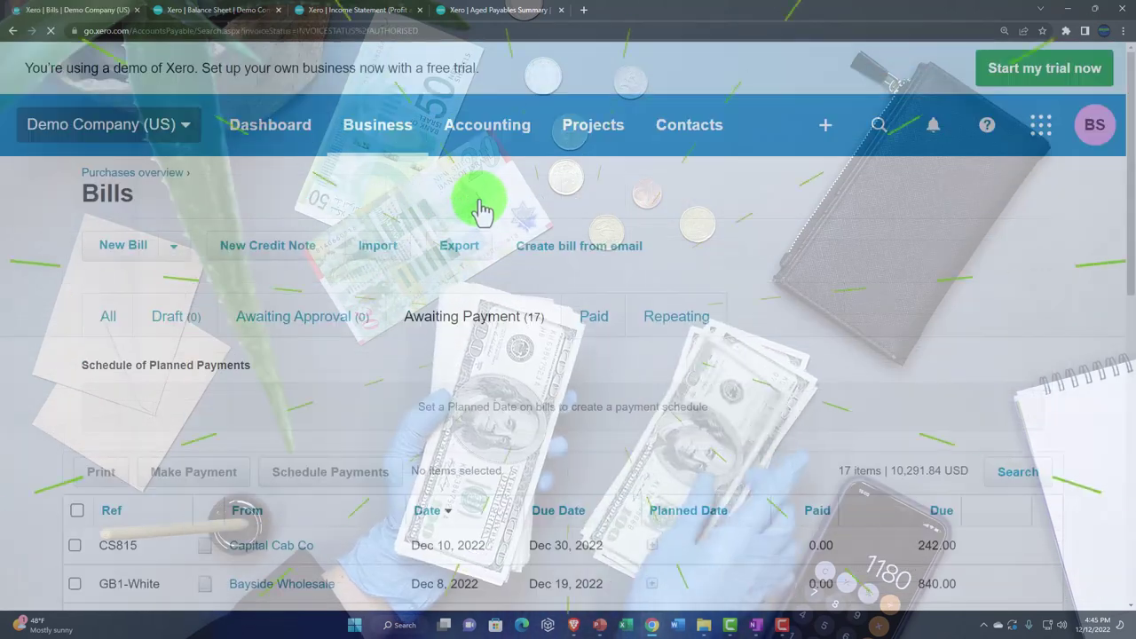